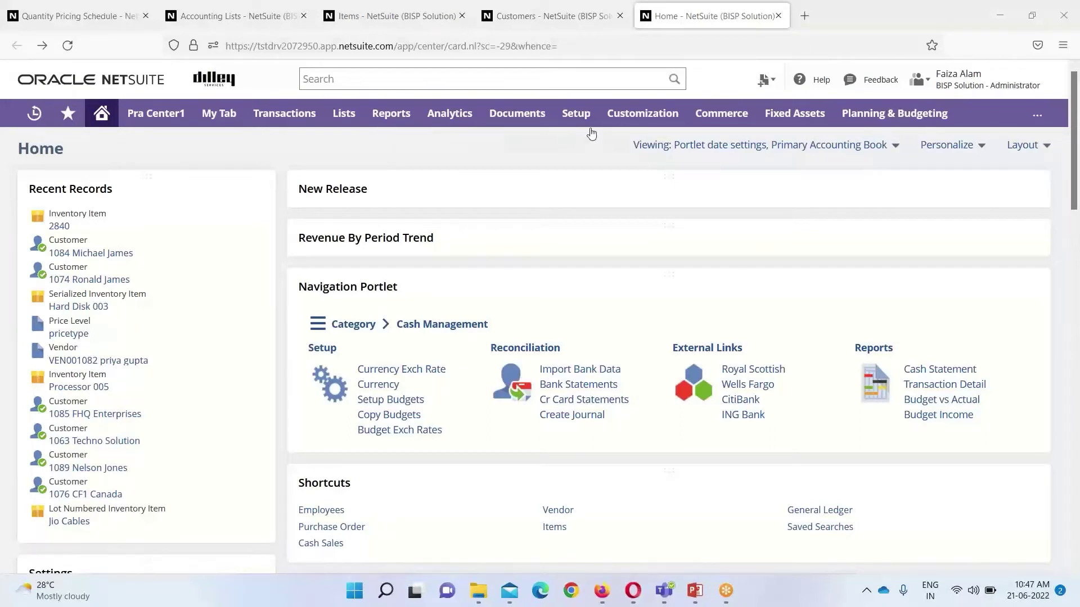
- Go to the accounting list of price levels and start a new price level record
mouse_move(585, 120)
mouse_move(602, 201)
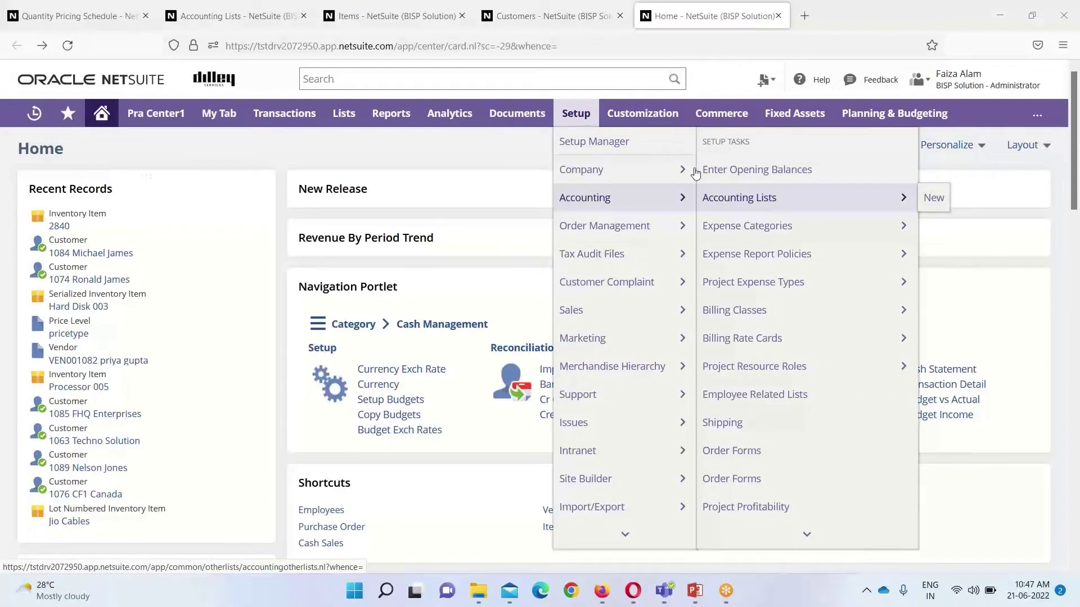
click(236, 16)
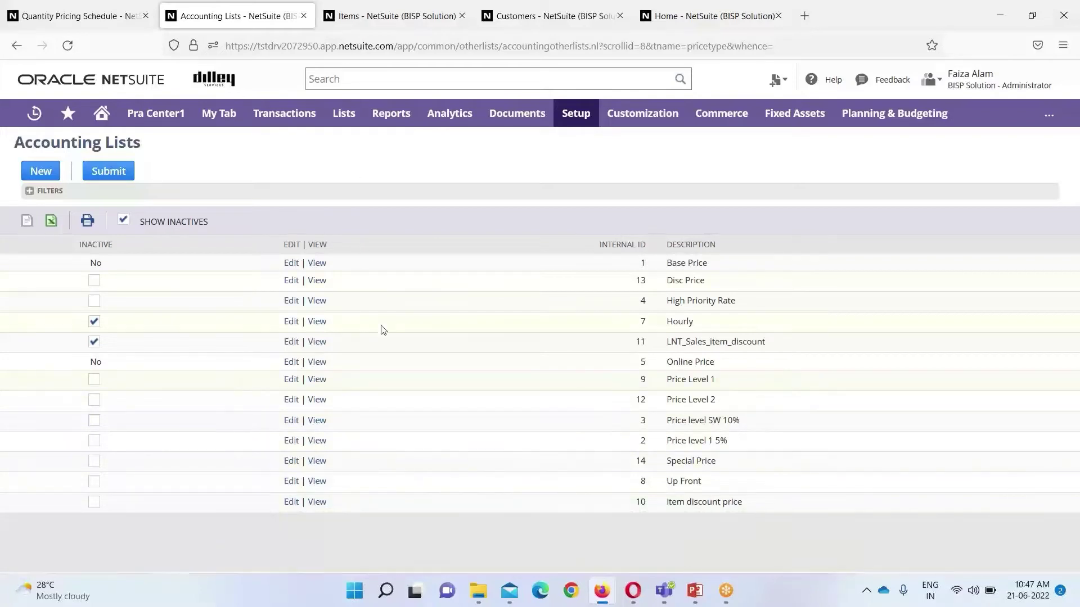
click(49, 175)
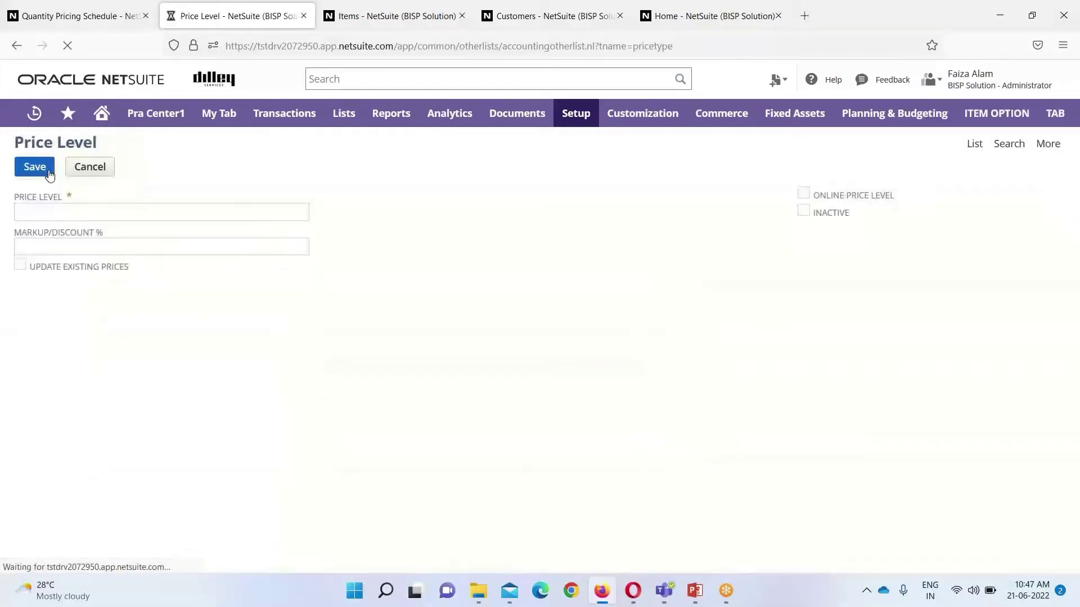
- Save the price level as Marked Up Price Level with 20% markup and existing prices updated, and return to the list
click(47, 214)
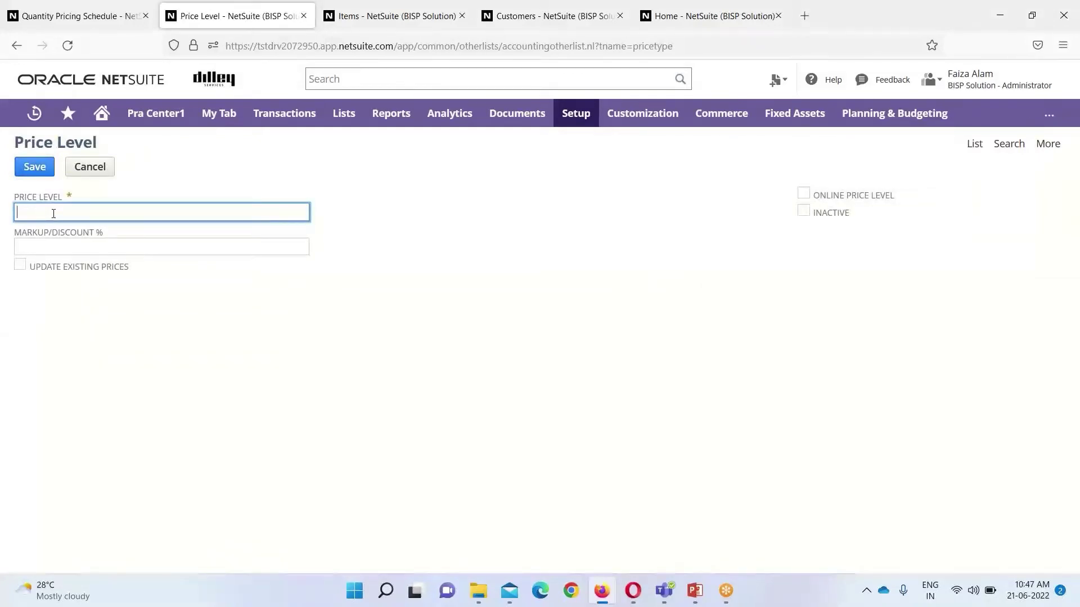
text(Marked Up Price Level)
click(25, 246)
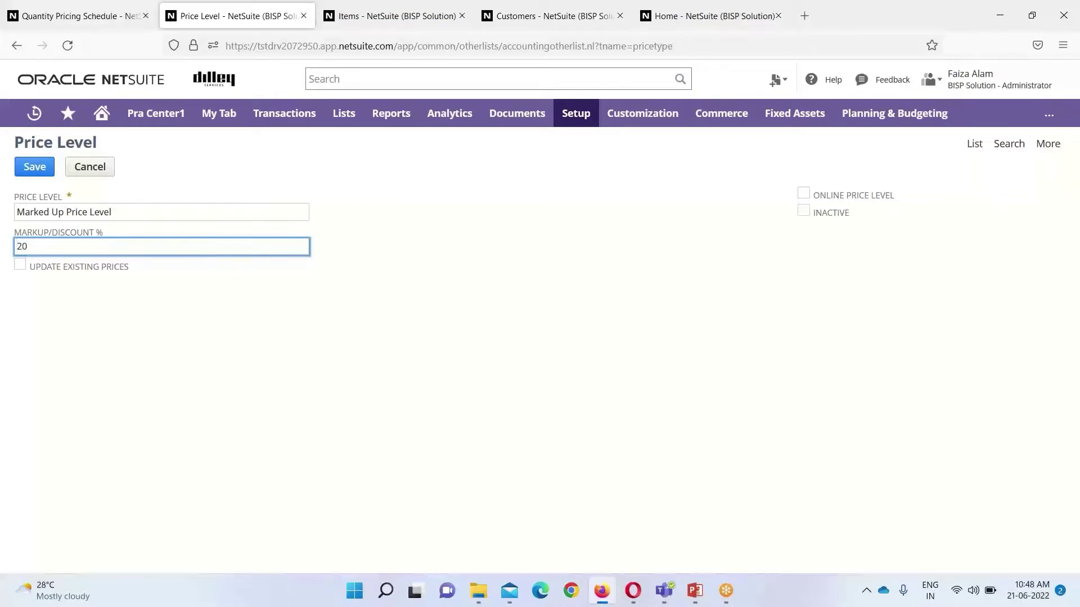
click(20, 265)
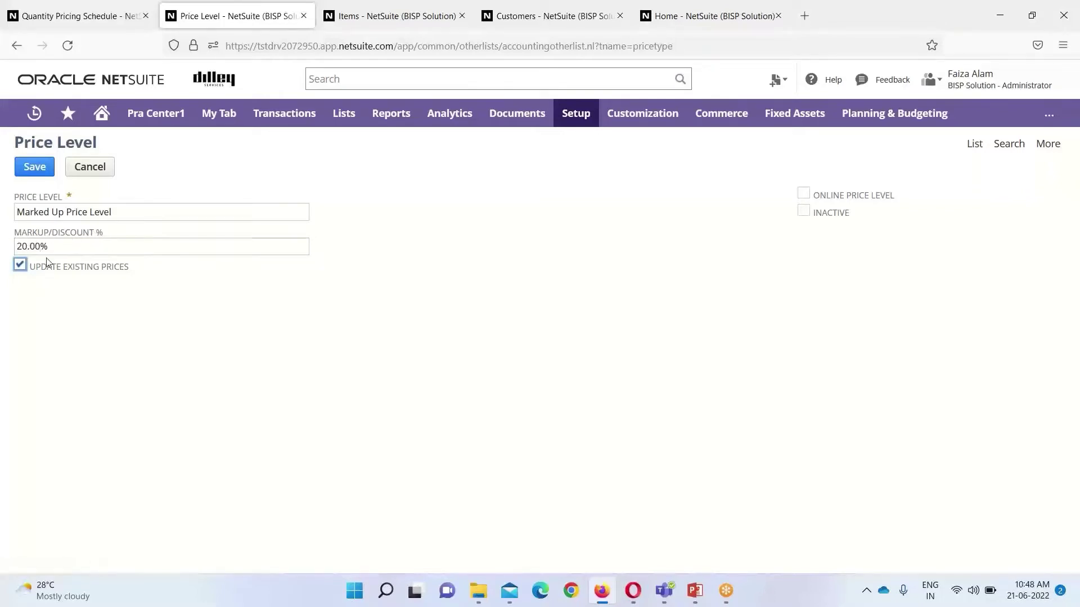
click(35, 168)
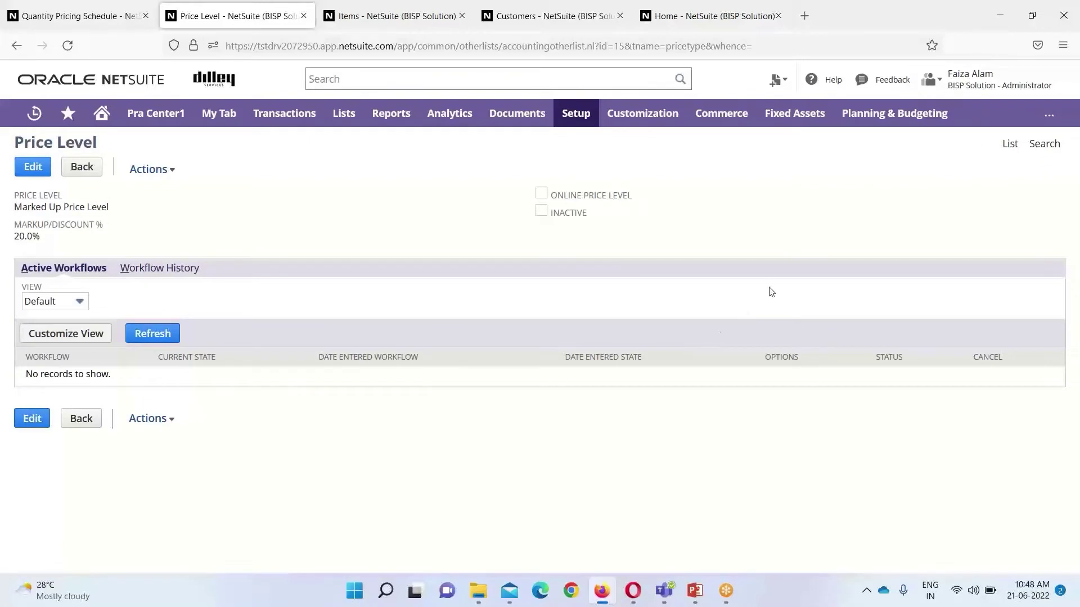
click(1008, 148)
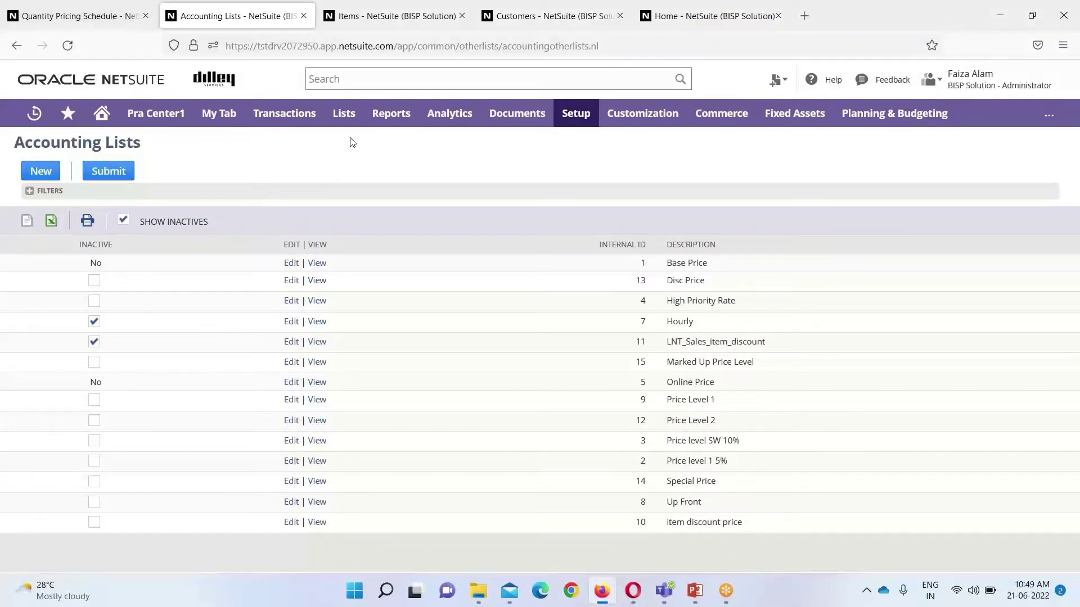
- Open Quantity Pricing Schedule_A from the quantity pricing schedules to review its price levels and quantity discounts
mouse_move(353, 119)
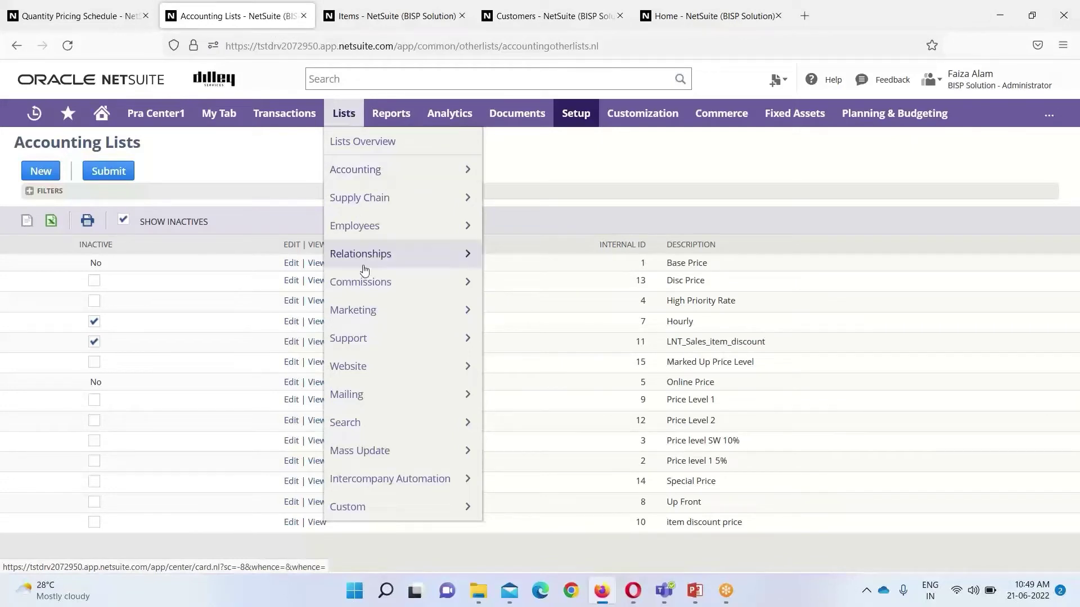
mouse_move(415, 176)
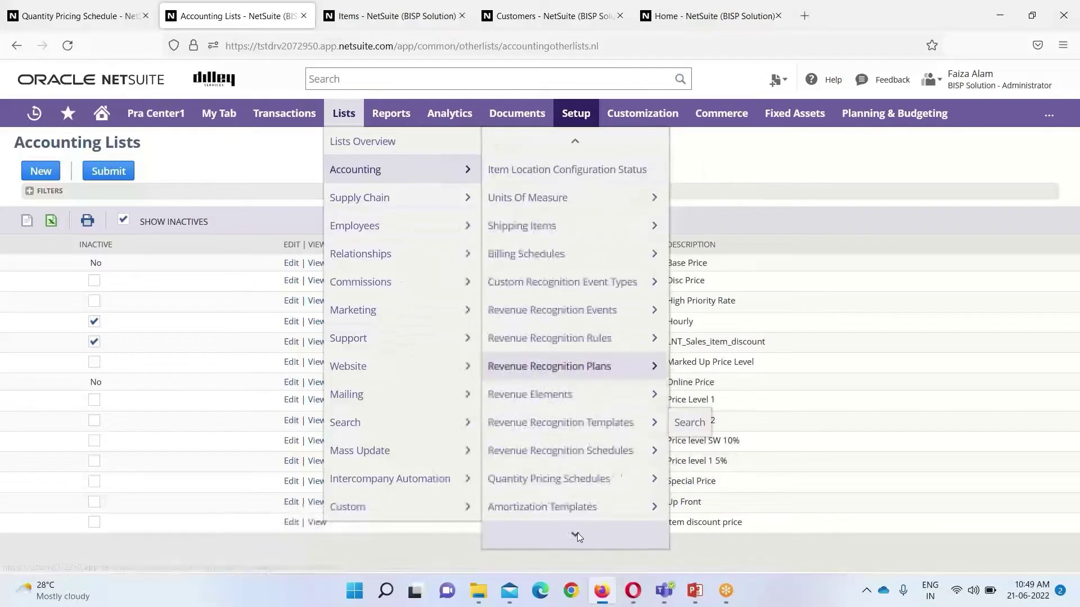
mouse_move(589, 375)
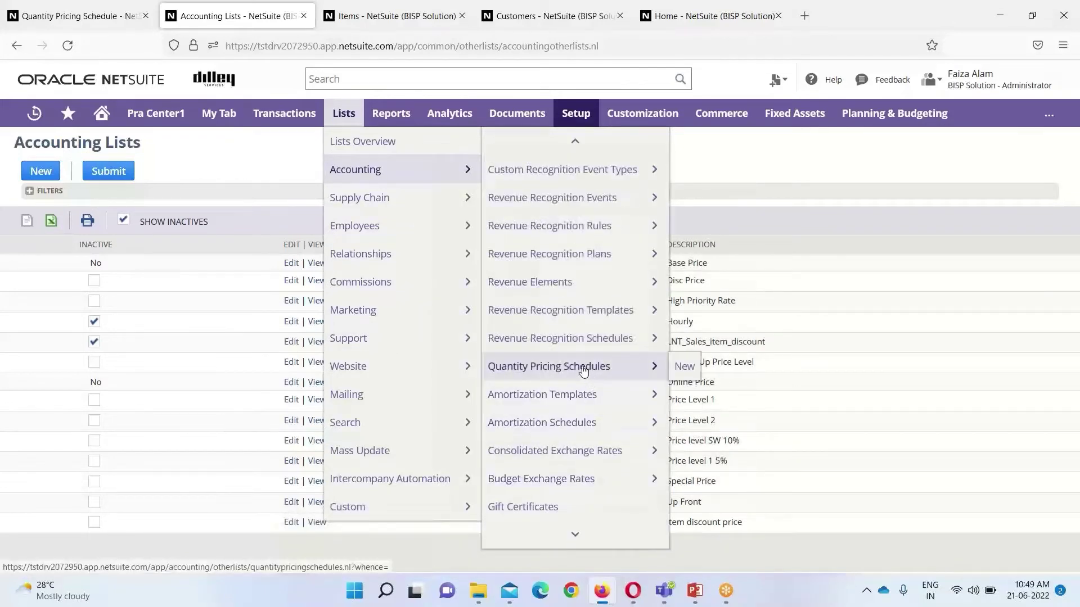
key(ctrl+shift+Tab)
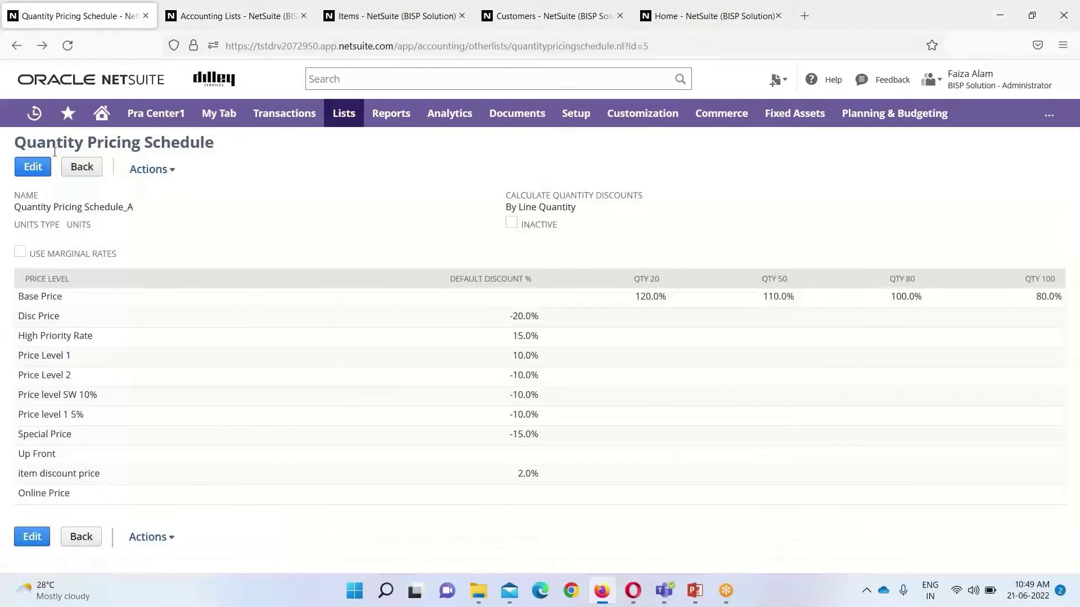
click(82, 166)
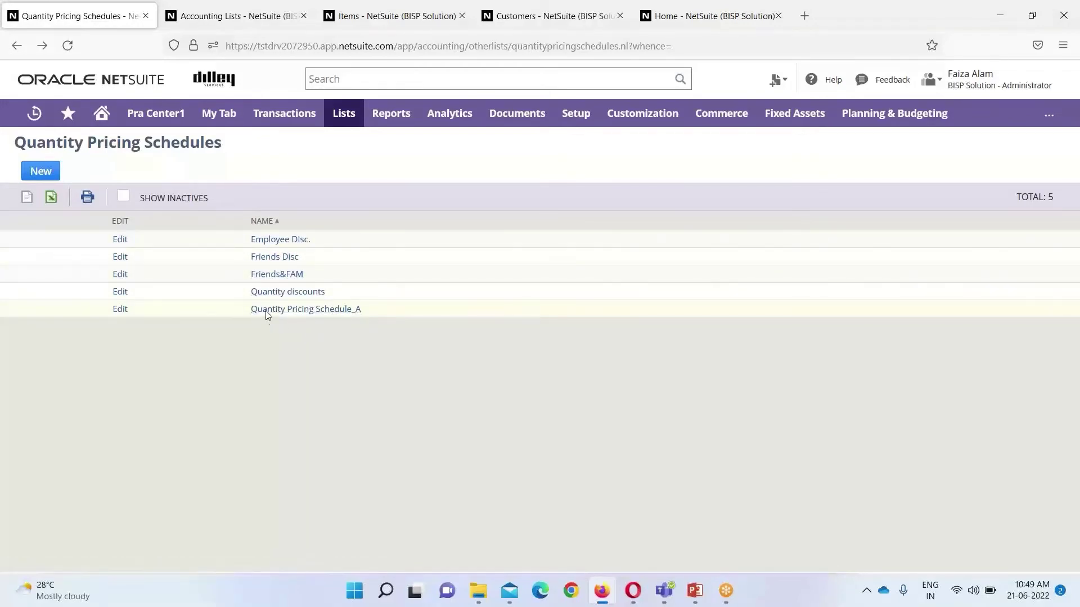
click(286, 310)
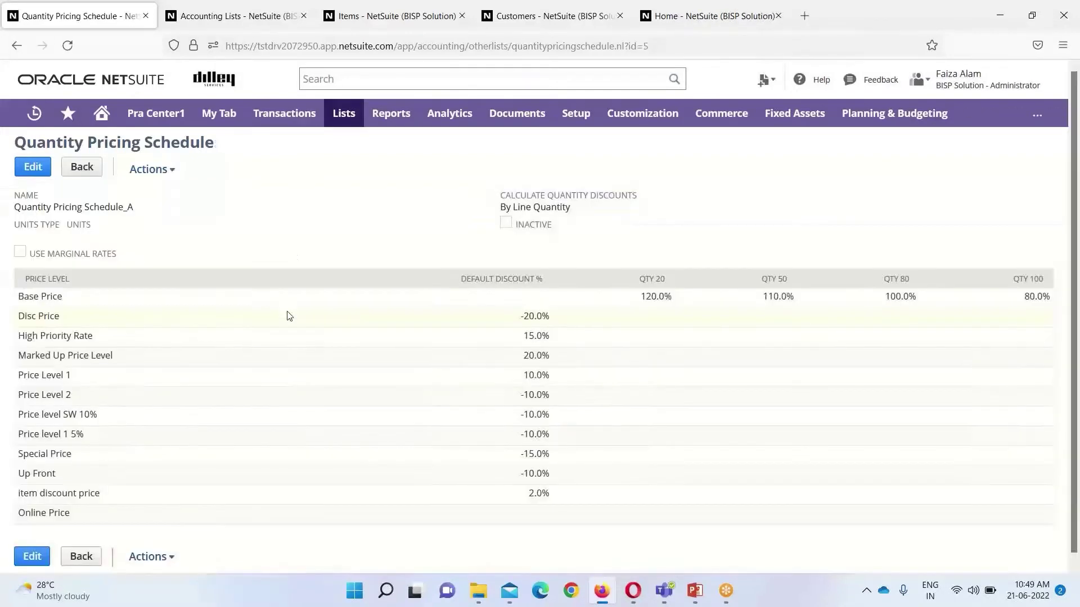
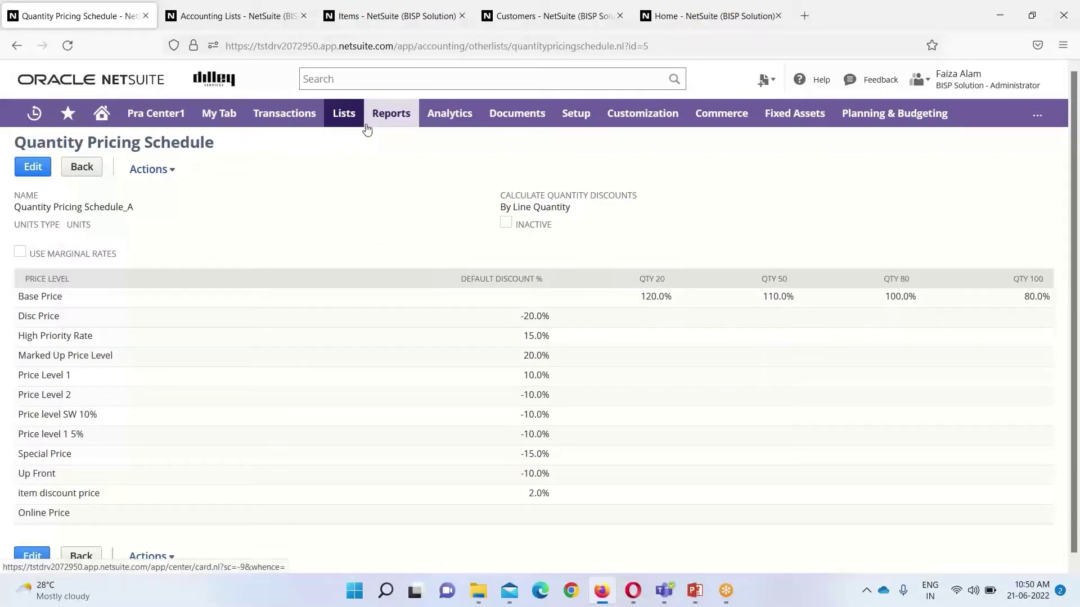
- Open the Processor 005 item for editing and switch its custom form to Standard Inventory Part Form
mouse_move(345, 115)
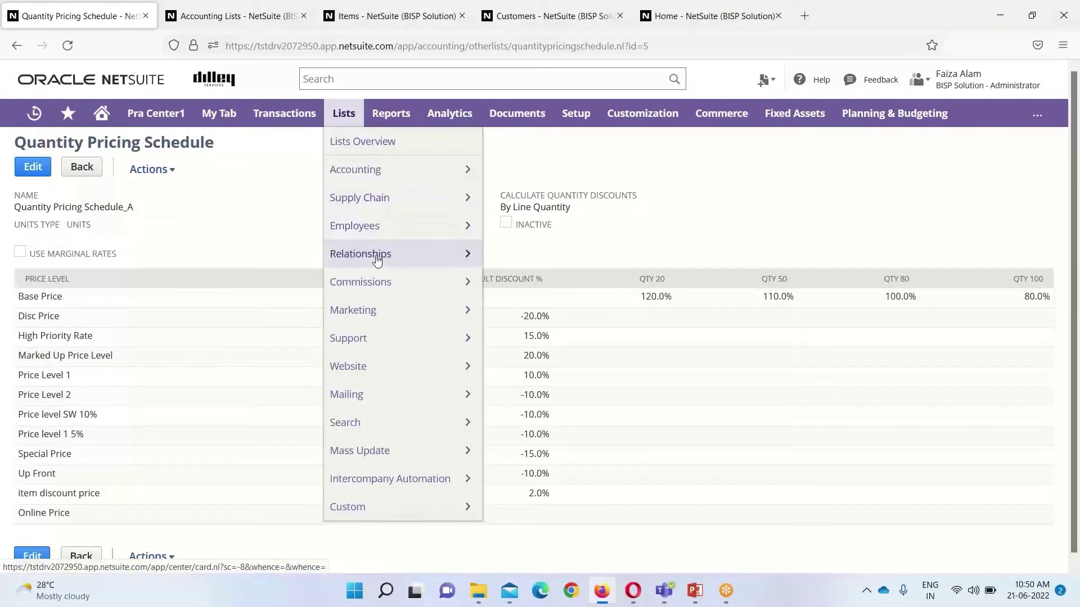
mouse_move(460, 178)
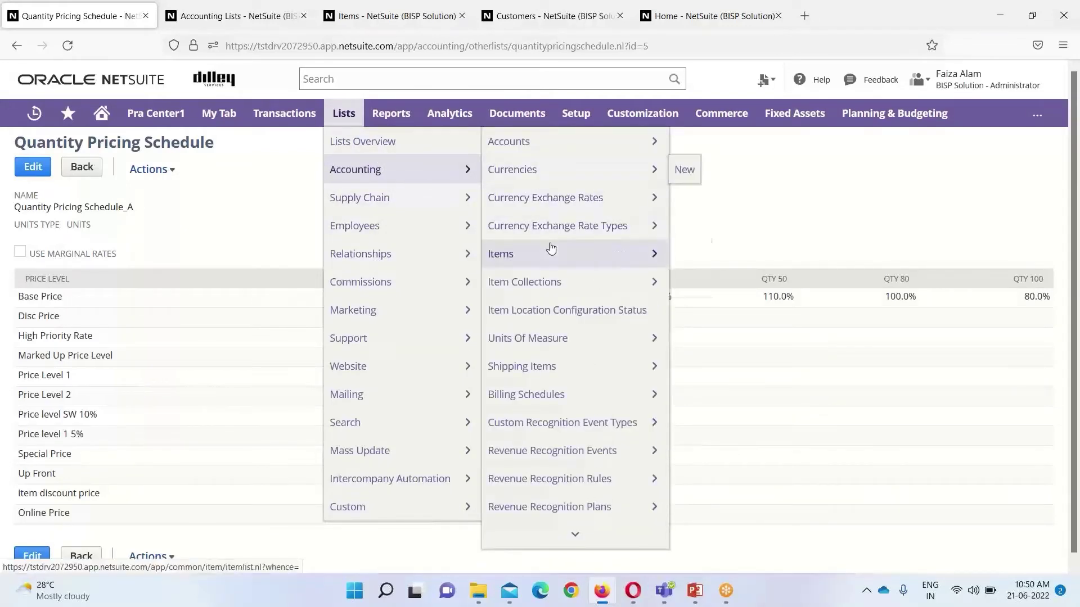
mouse_move(550, 251)
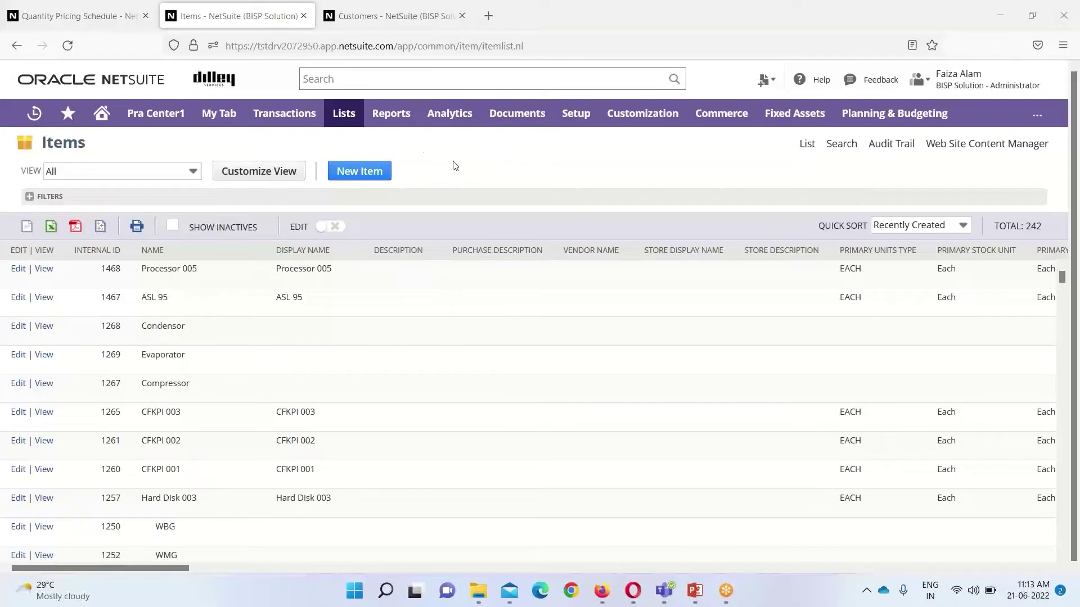
mouse_move(357, 127)
click(25, 273)
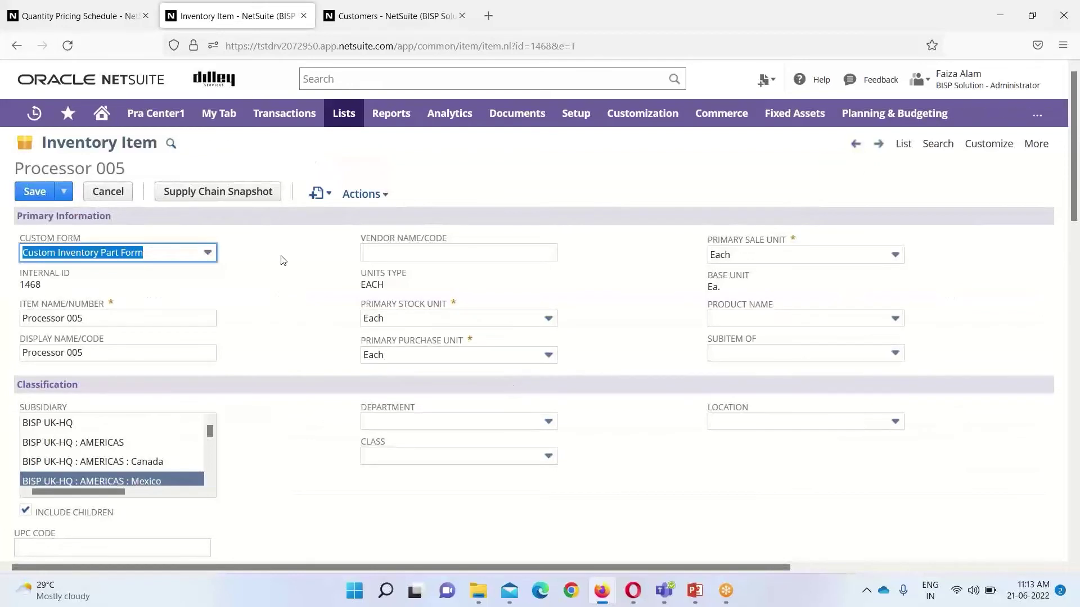
click(207, 253)
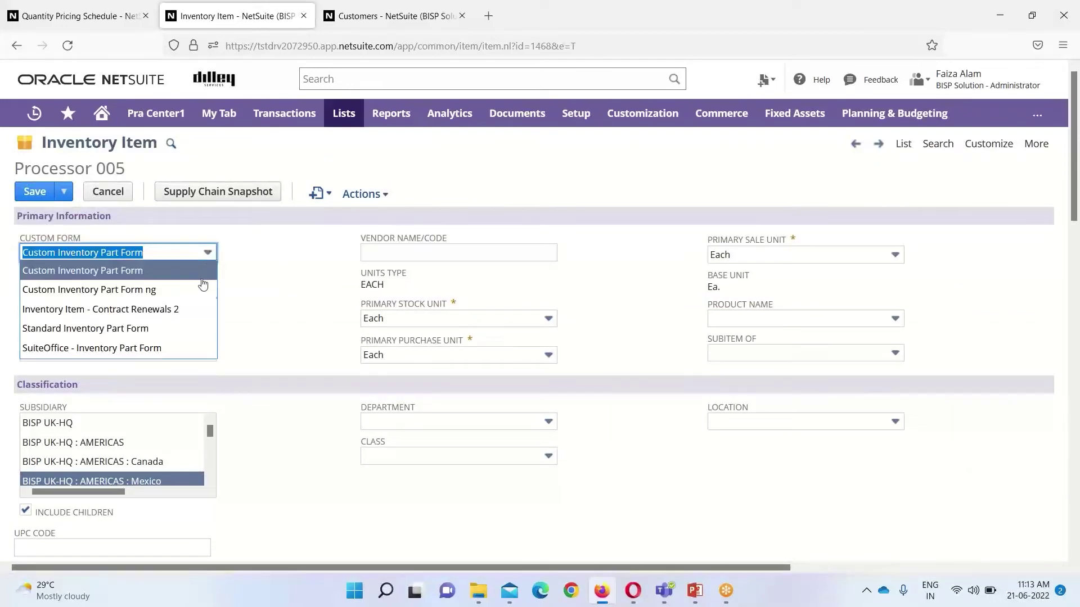
click(86, 328)
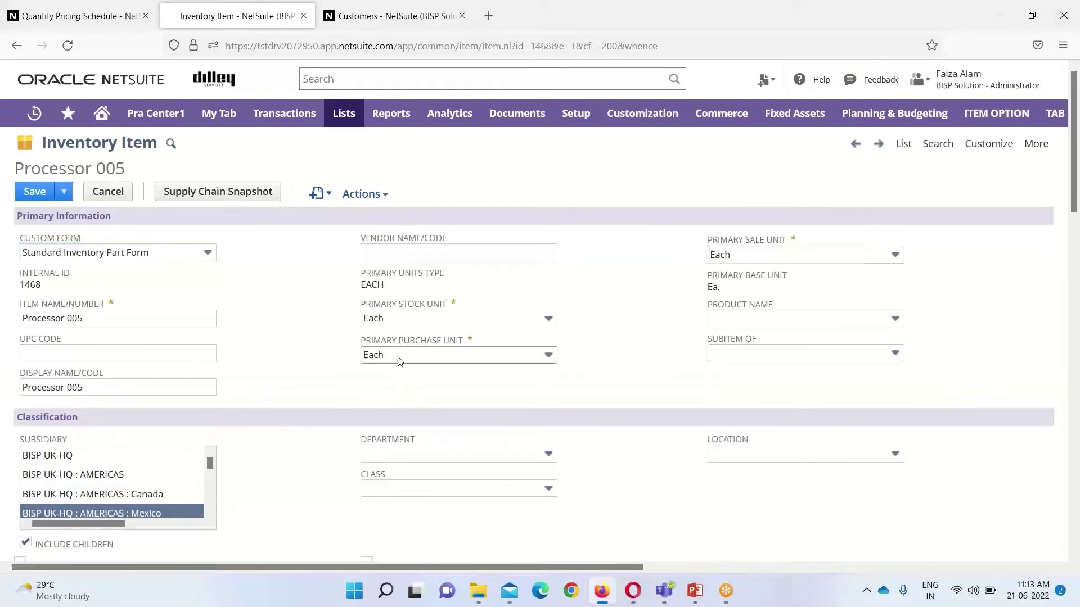
- Display the pricing fields in the Sales / Pricing section of the Processor 005 item
scroll(402, 361, down, 1)
scroll(402, 361, up, 1)
scroll(300, 273, down, 5)
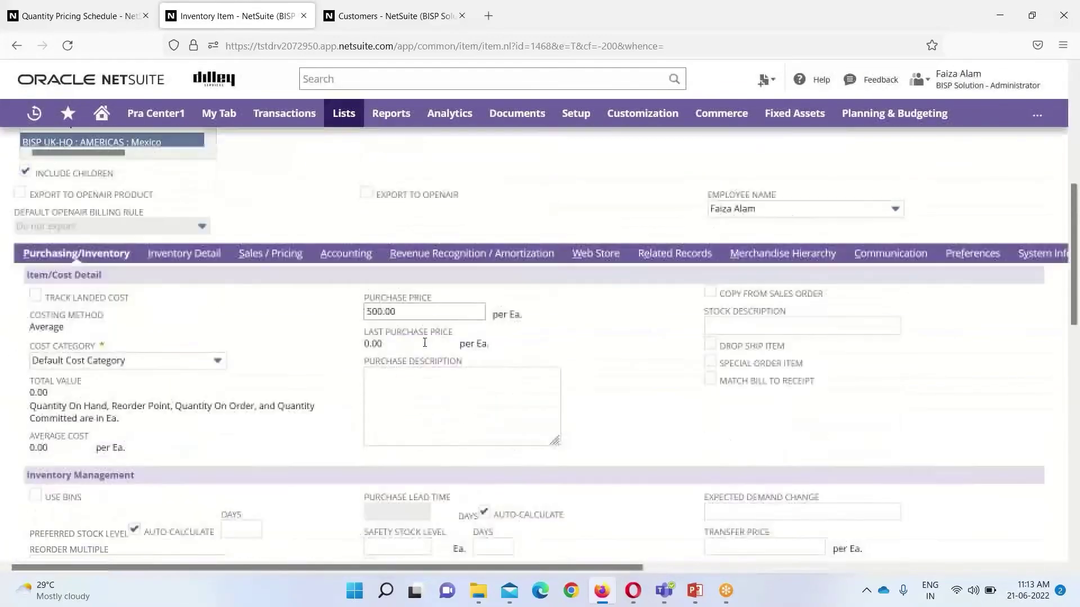
click(289, 258)
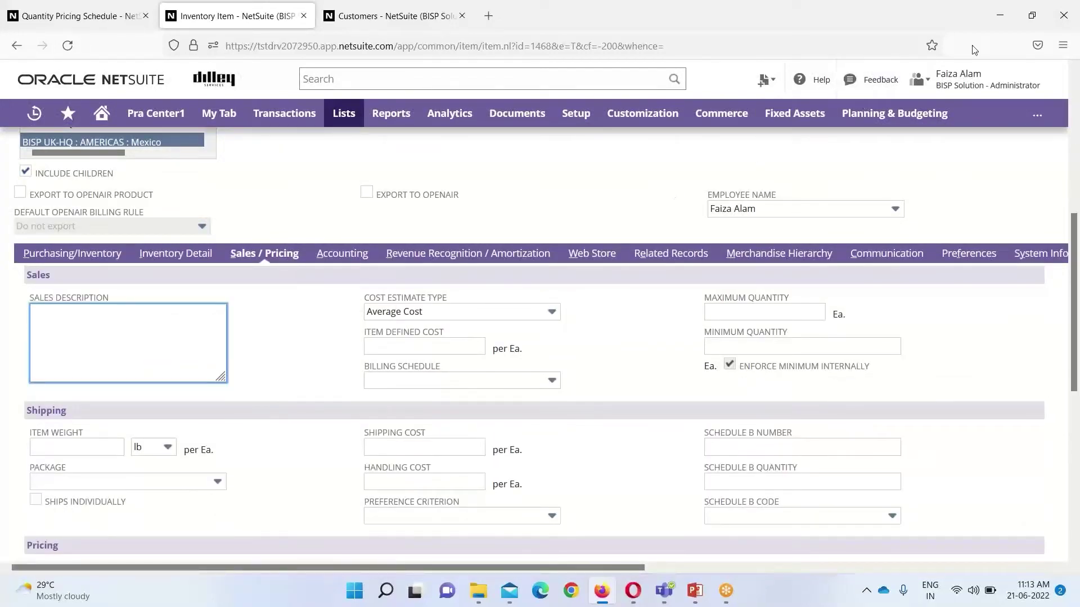
scroll(1023, 138, up, 2)
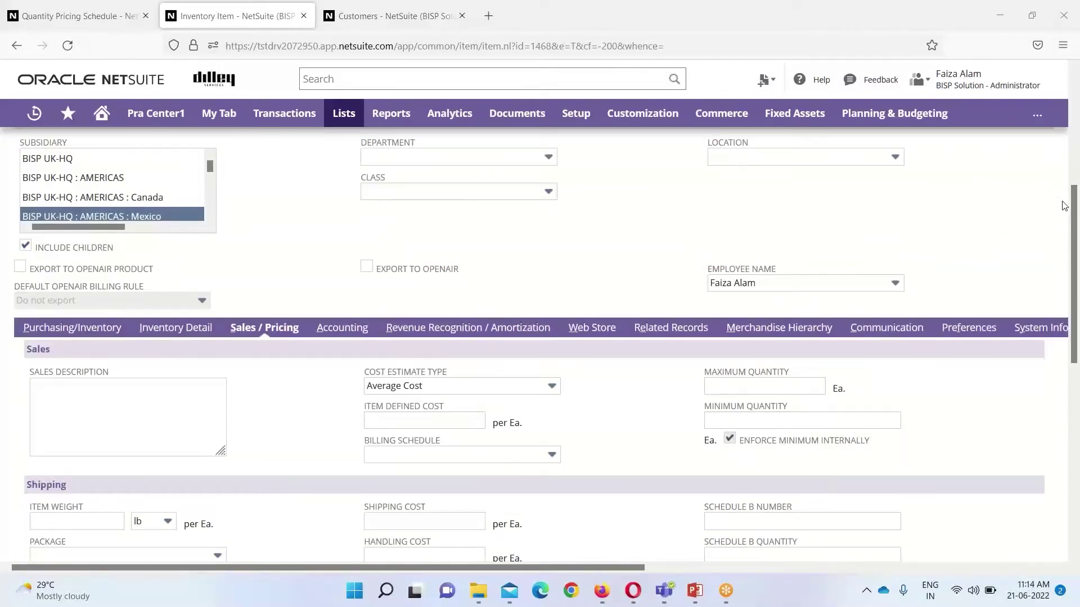
scroll(1064, 206, down, 4)
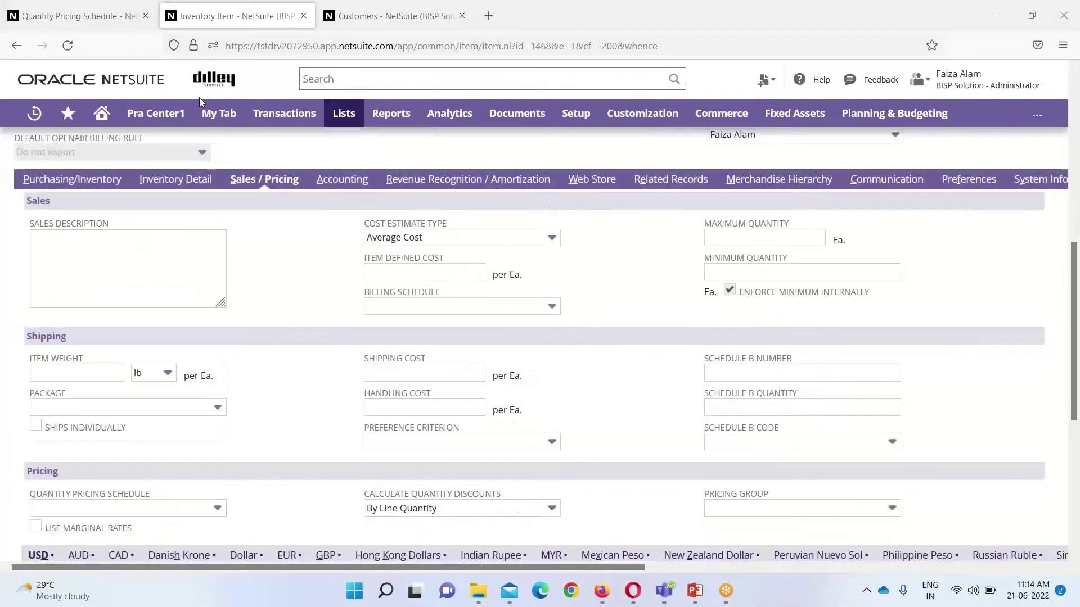
scroll(242, 132, down, 4)
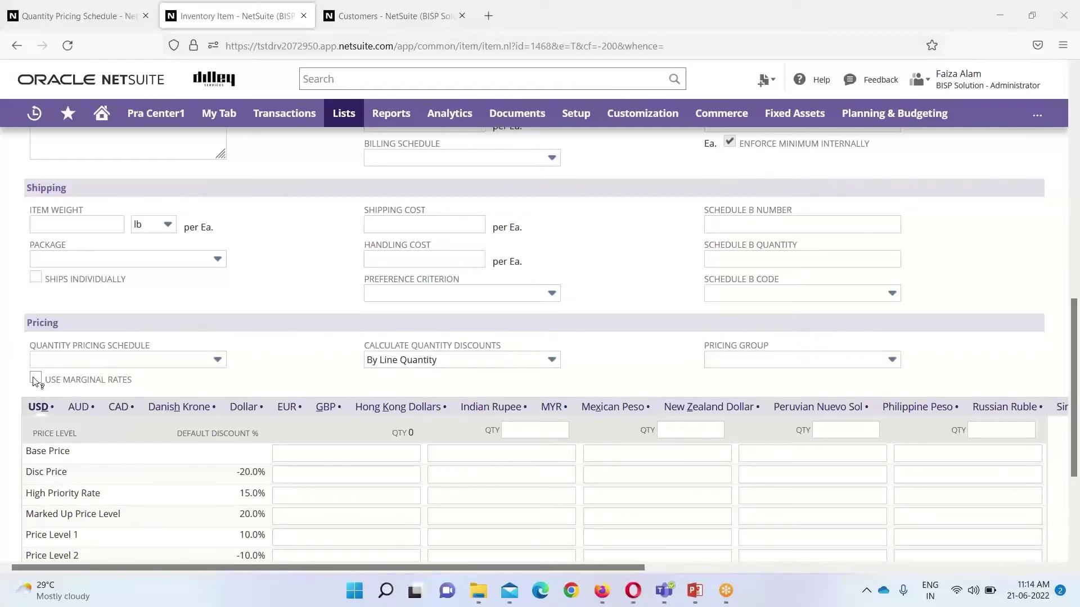
- Review the available options for calculating quantity discounts and for the item's pricing group, leaving both fields as they are
click(553, 362)
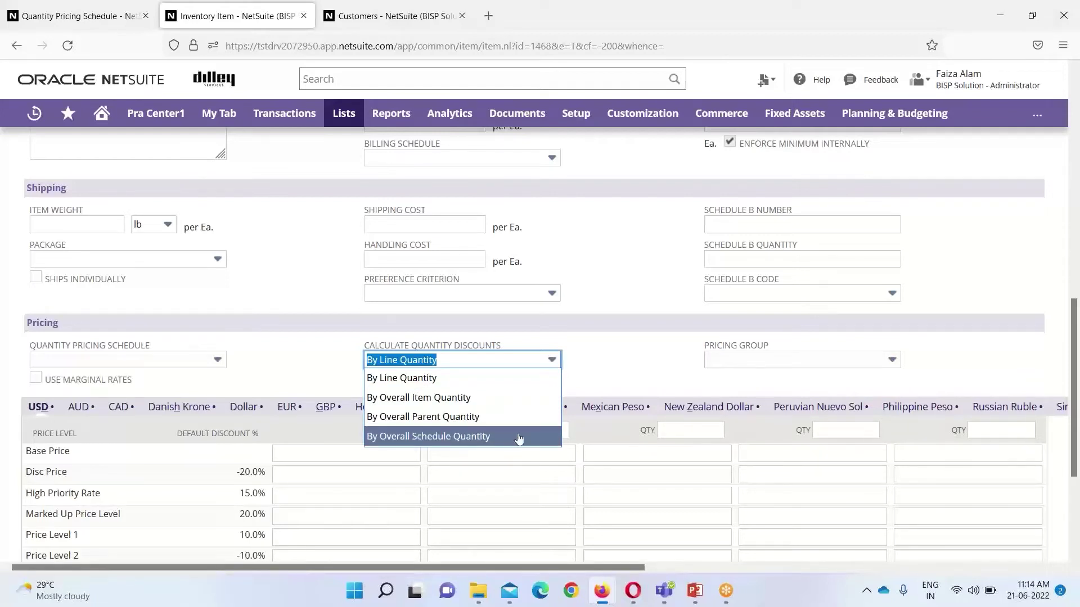
click(893, 361)
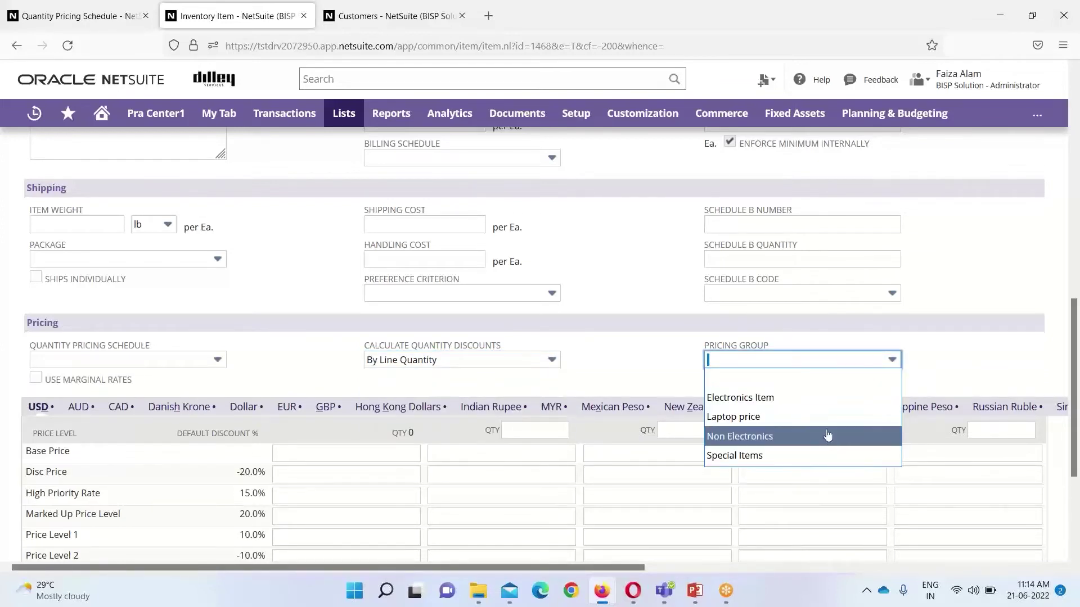
click(917, 345)
- Set the item's USD base price for quantity 0 to 120 and fill in the other price levels from it
scroll(1076, 338, down, 2)
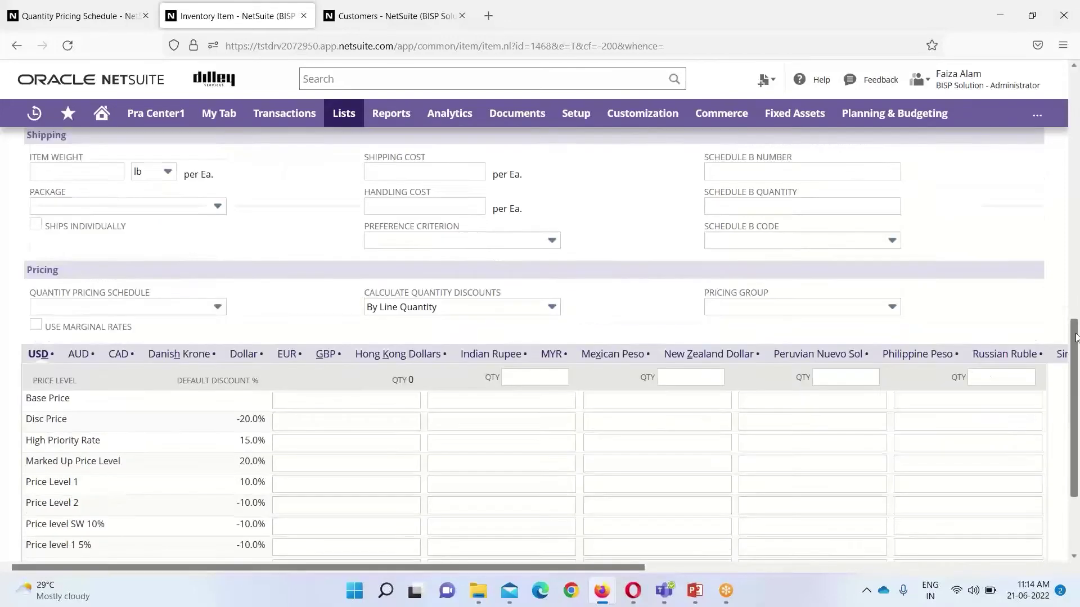
scroll(1076, 337, down, 3)
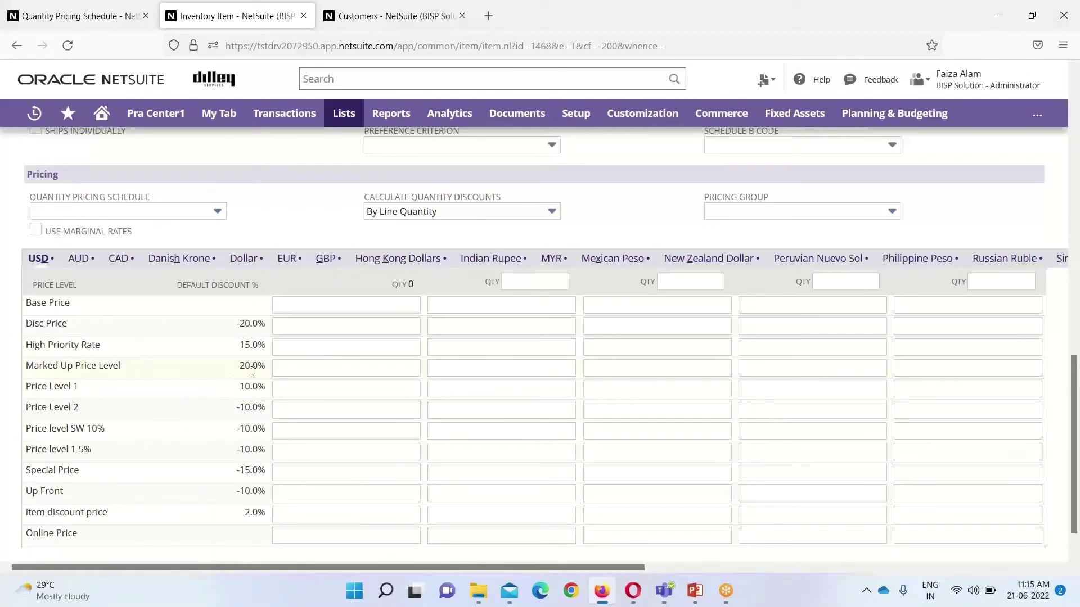
click(370, 309)
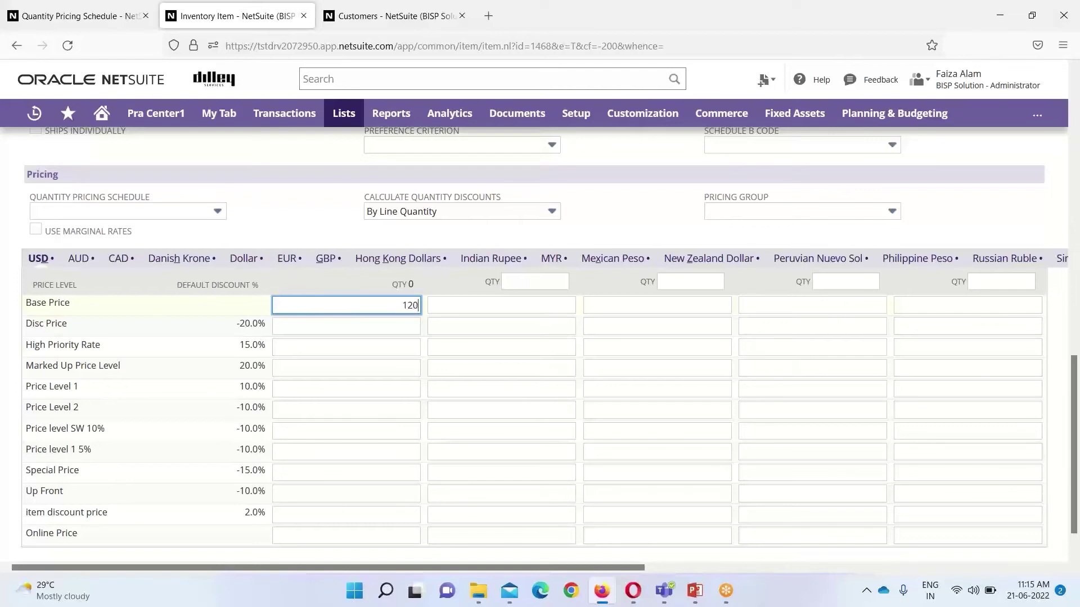
click(354, 330)
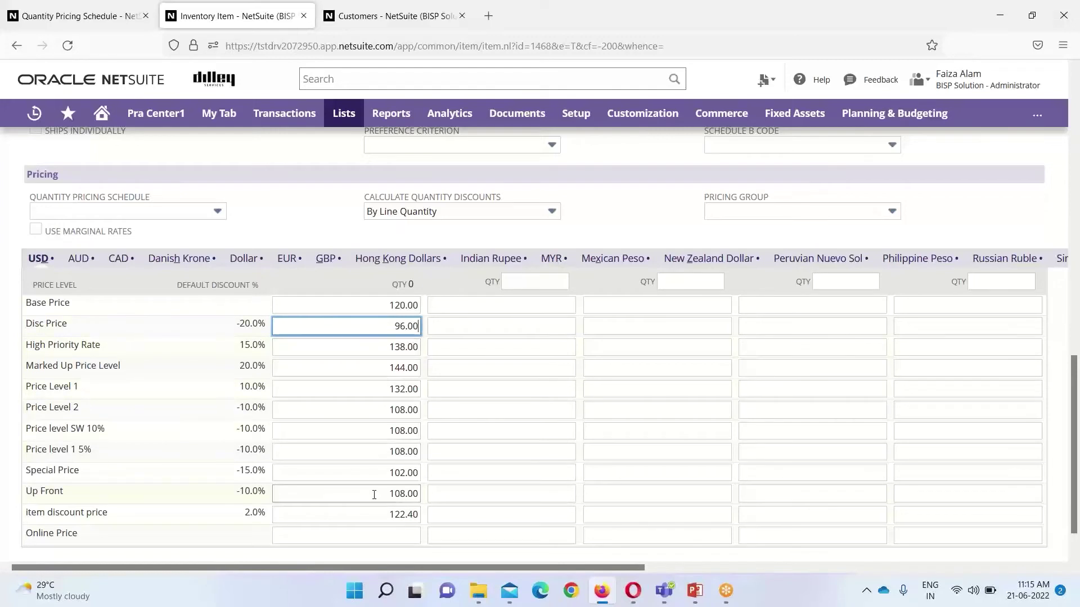
- Add a USD quantity break at 20 with a base price of 110
click(541, 282)
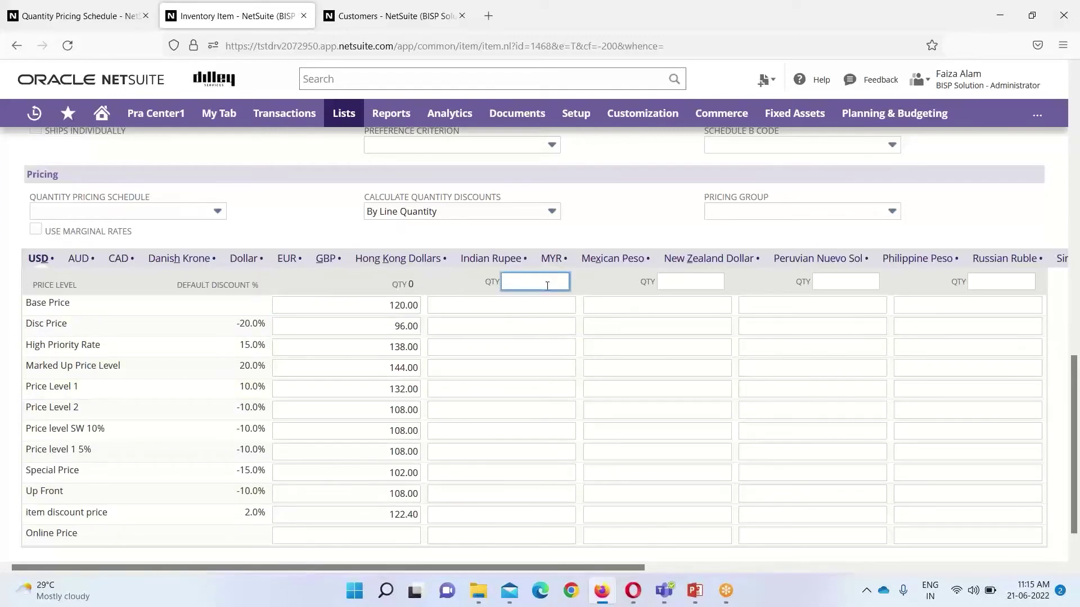
text(20)
click(541, 306)
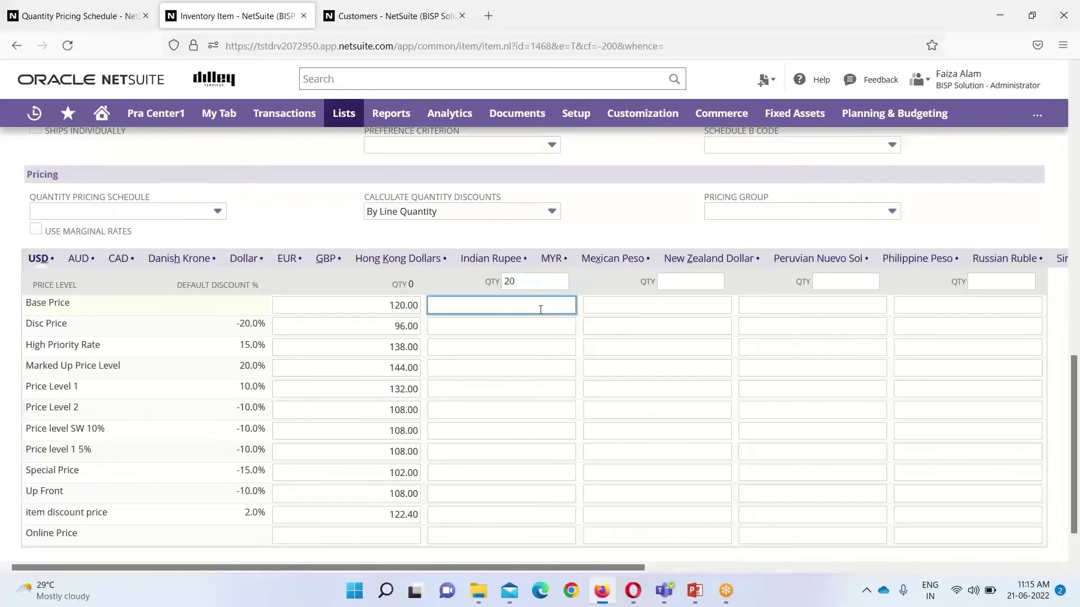
text(110)
click(535, 325)
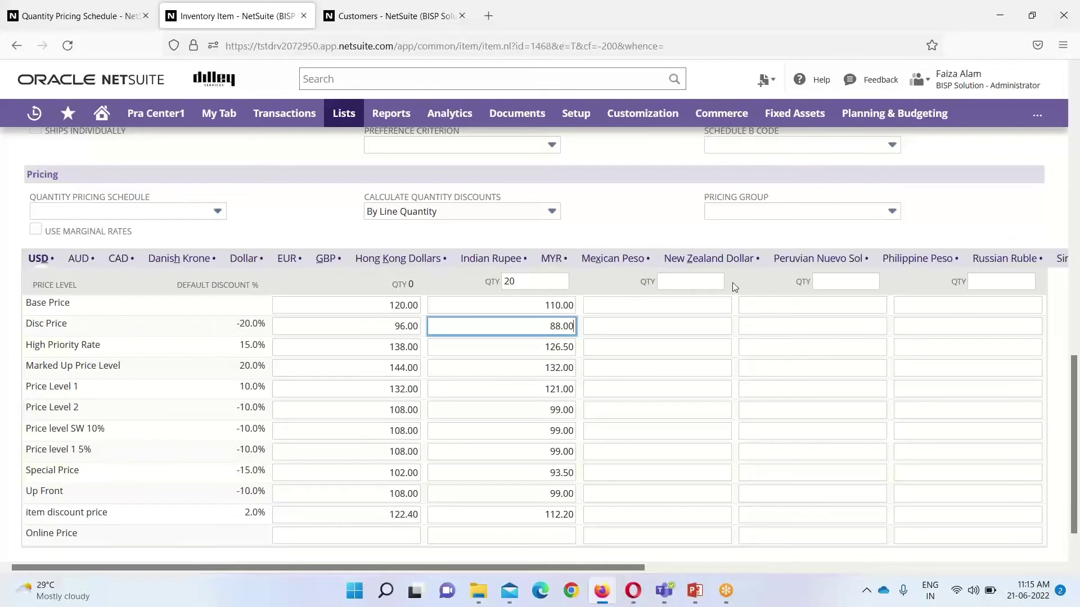
- Add a USD quantity break at 50 with a base price of 100 and fill in the other price levels from it
click(708, 281)
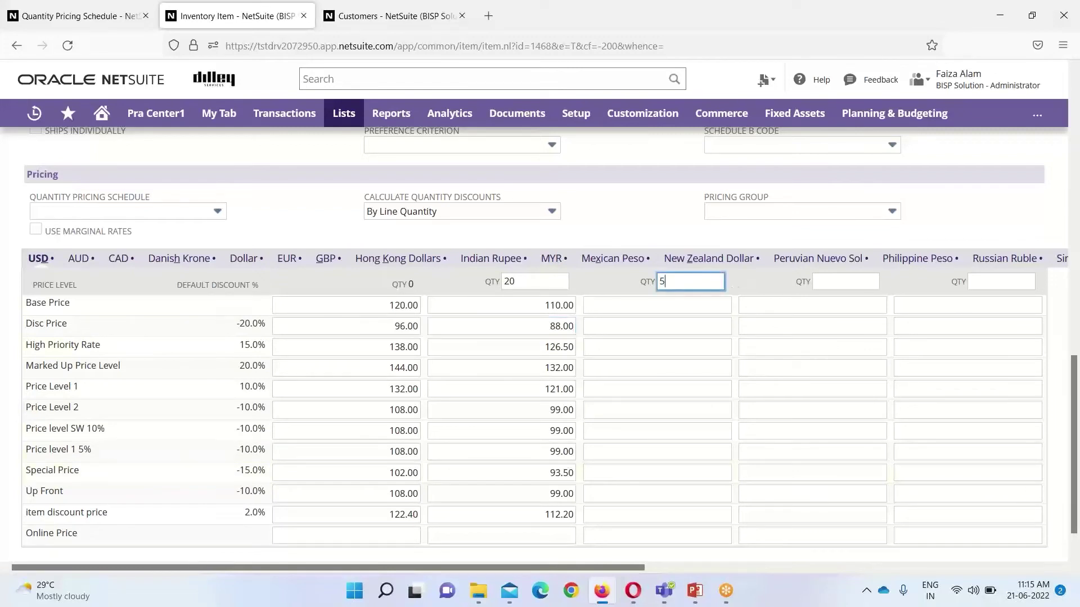
click(691, 305)
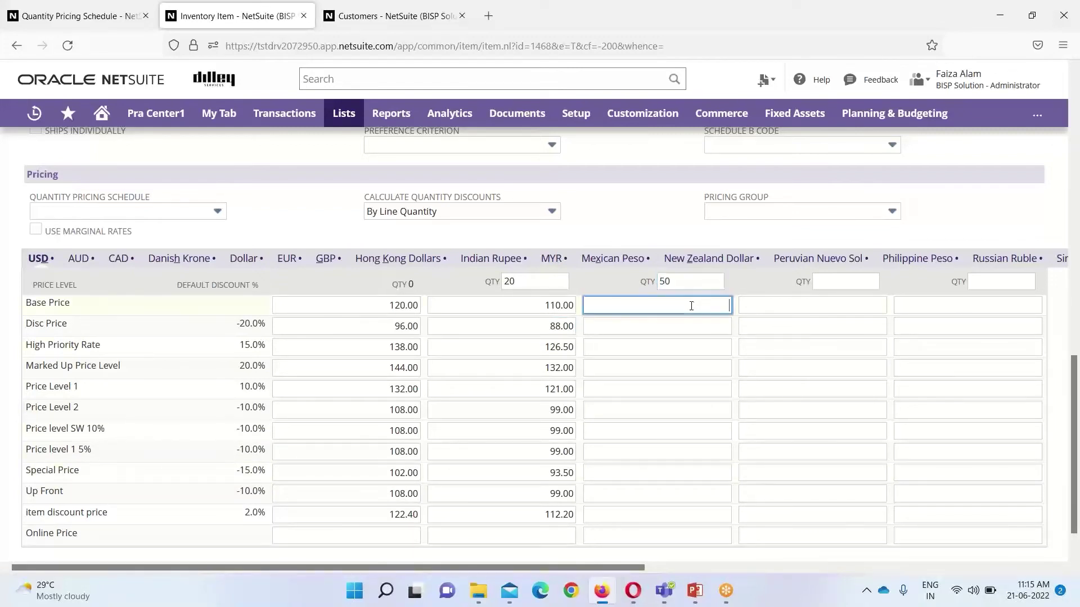
text(100)
click(683, 327)
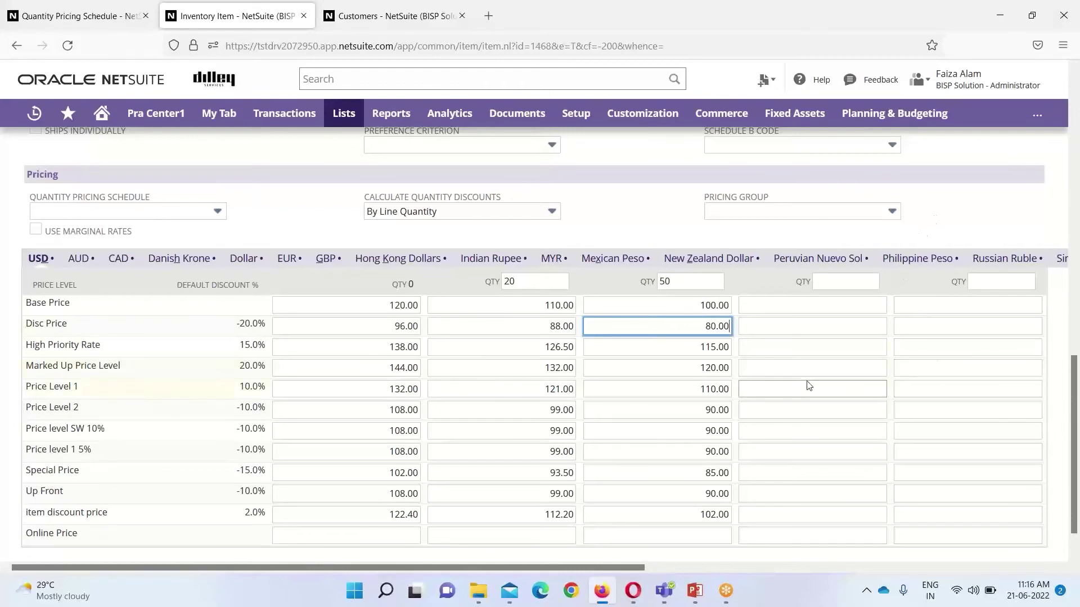
- Save the Processor 005 inventory item with its quantity-based prices
scroll(810, 381, up, 3)
scroll(815, 383, up, 12)
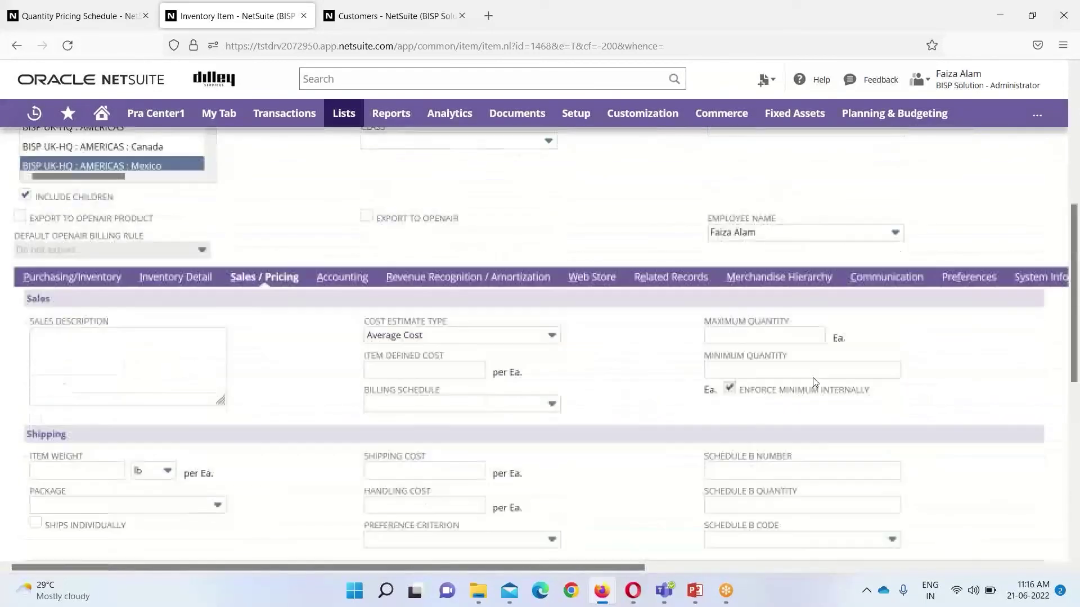
click(34, 191)
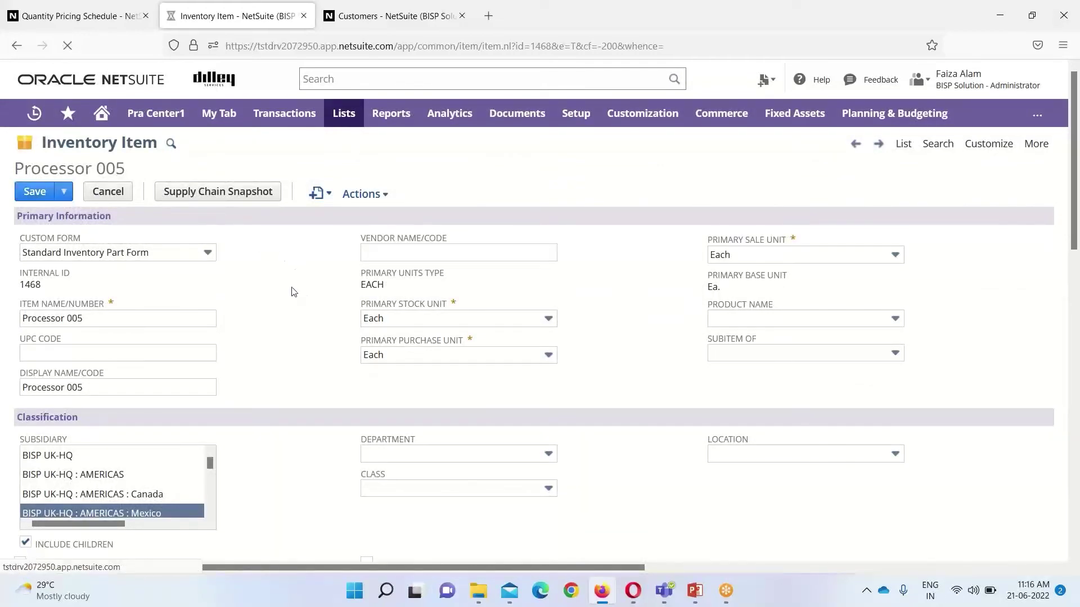
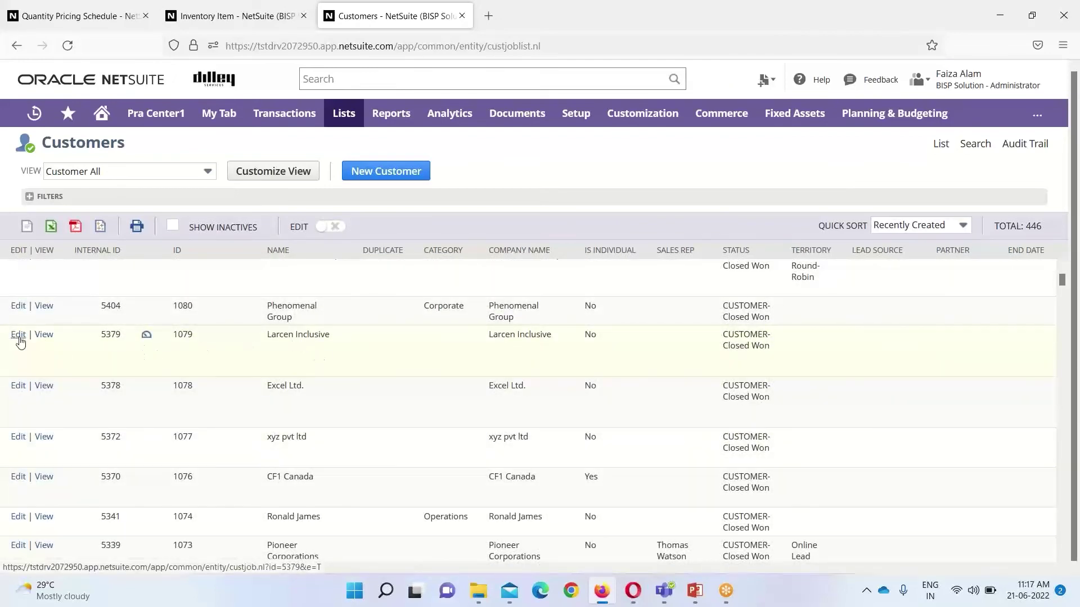
- Open the Larcen Inclusive customer record for editing and change its custom form to Standard Customer Form
click(20, 336)
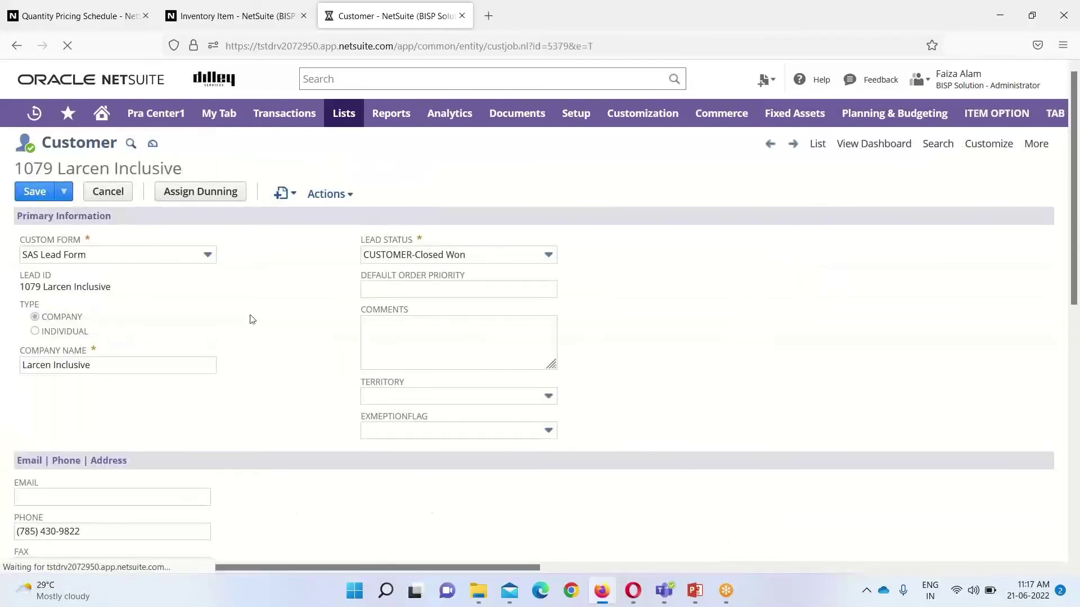
click(208, 256)
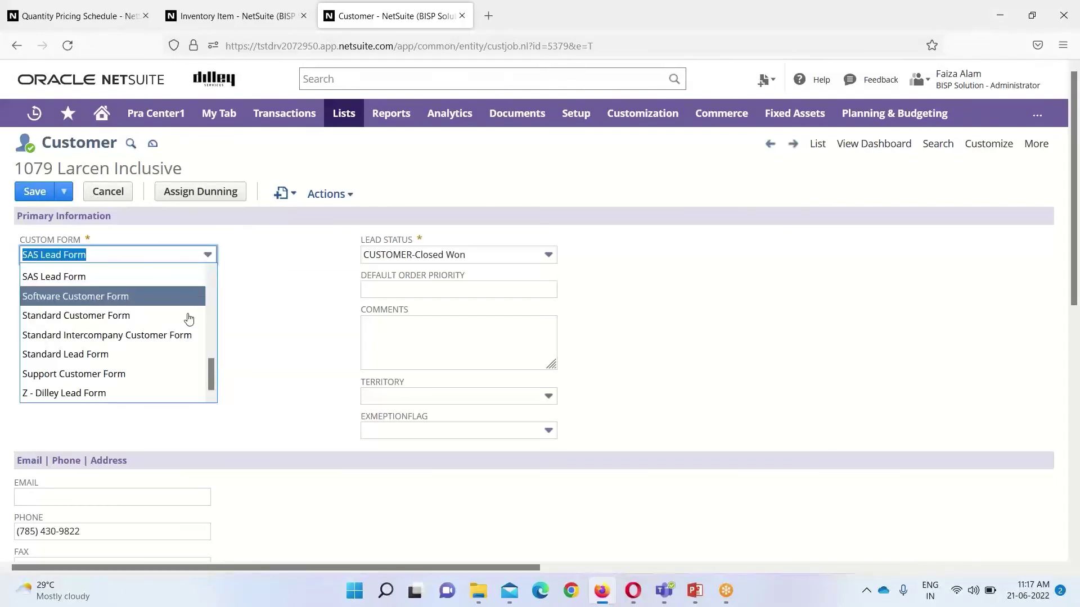
click(187, 314)
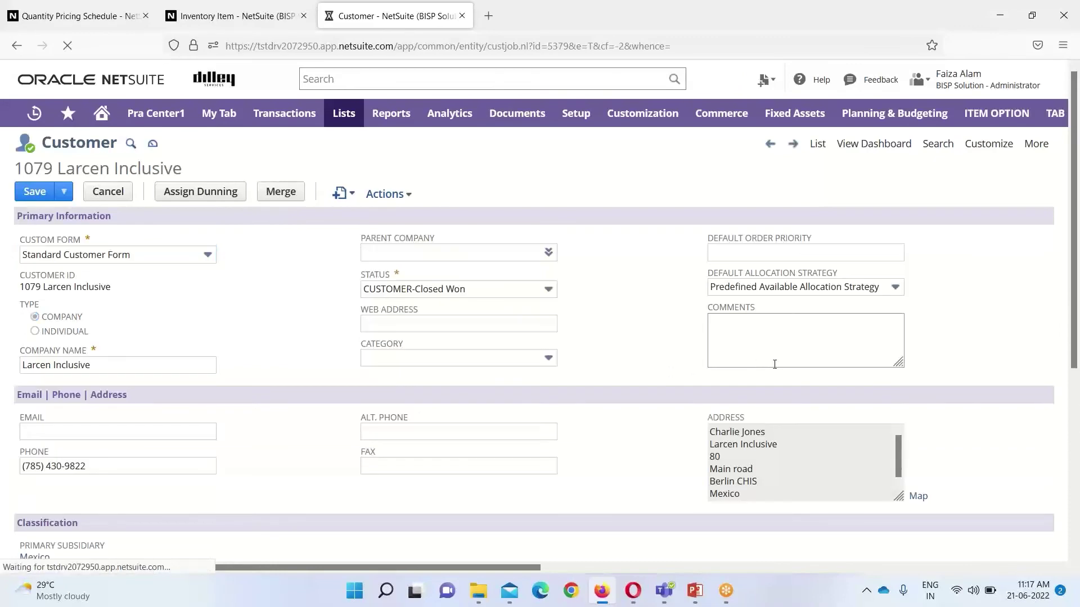
- Set the customer's price level to Marked Up Price Level in the Financial account information
scroll(776, 365, down, 2)
scroll(776, 364, down, 3)
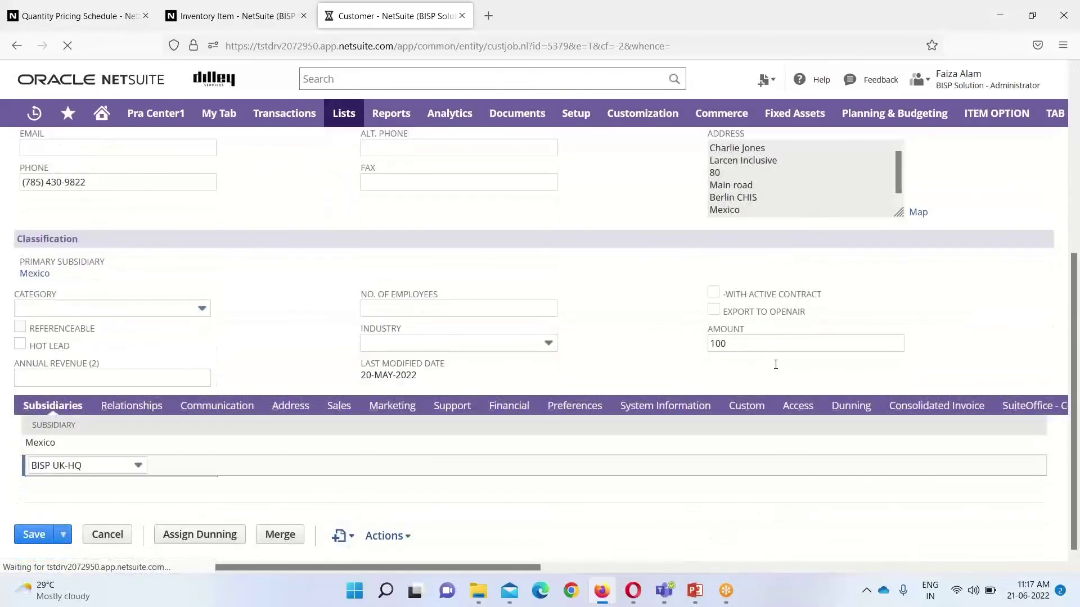
scroll(538, 437, up, 2)
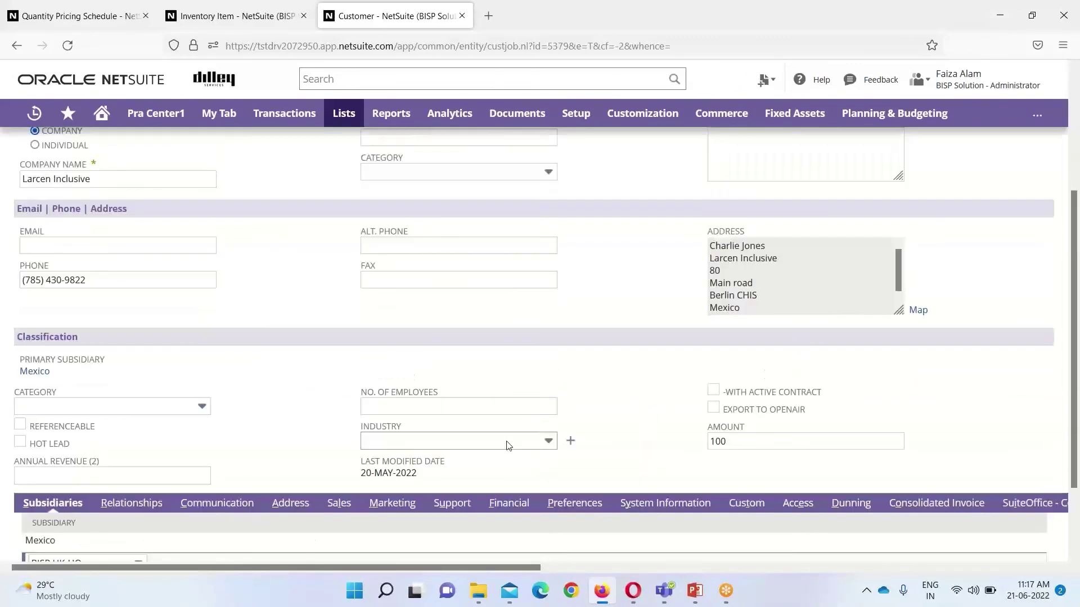
click(506, 504)
scroll(509, 492, down, 1)
scroll(509, 492, up, 3)
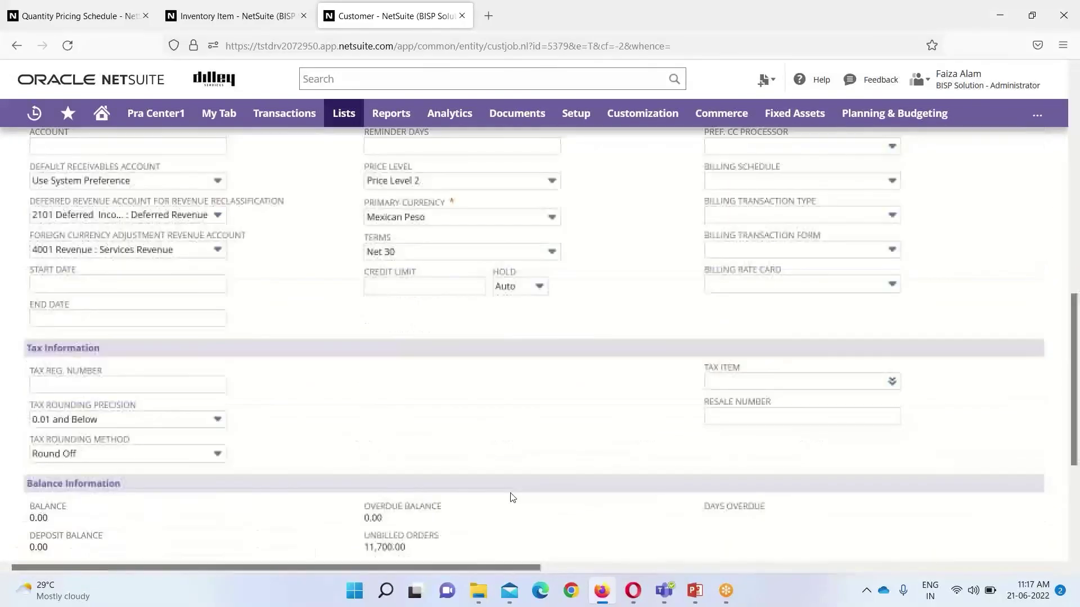
scroll(520, 491, up, 2)
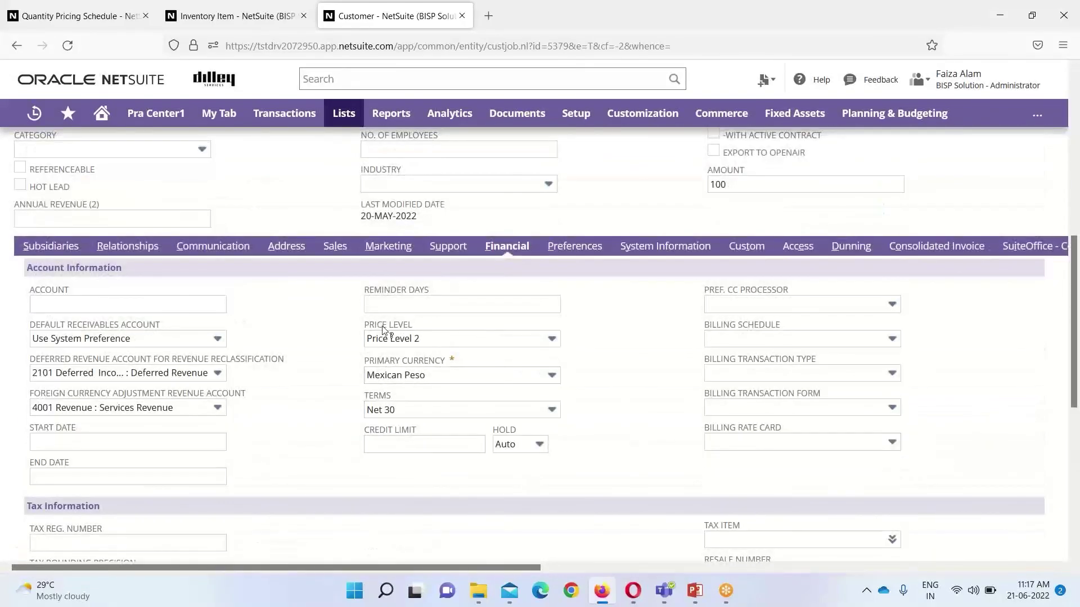
click(541, 340)
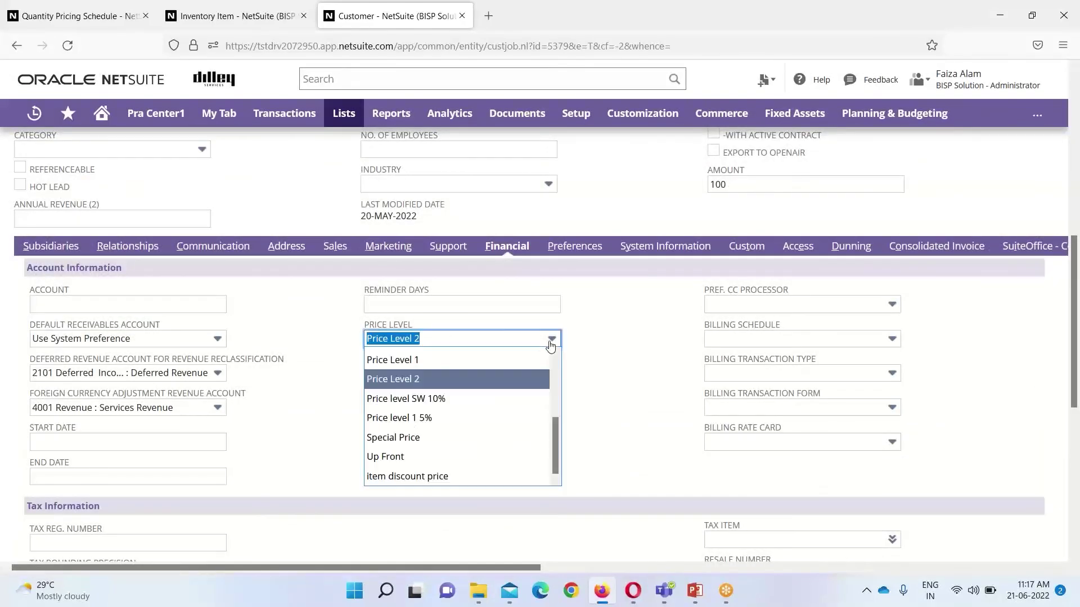
scroll(552, 424, up, 2)
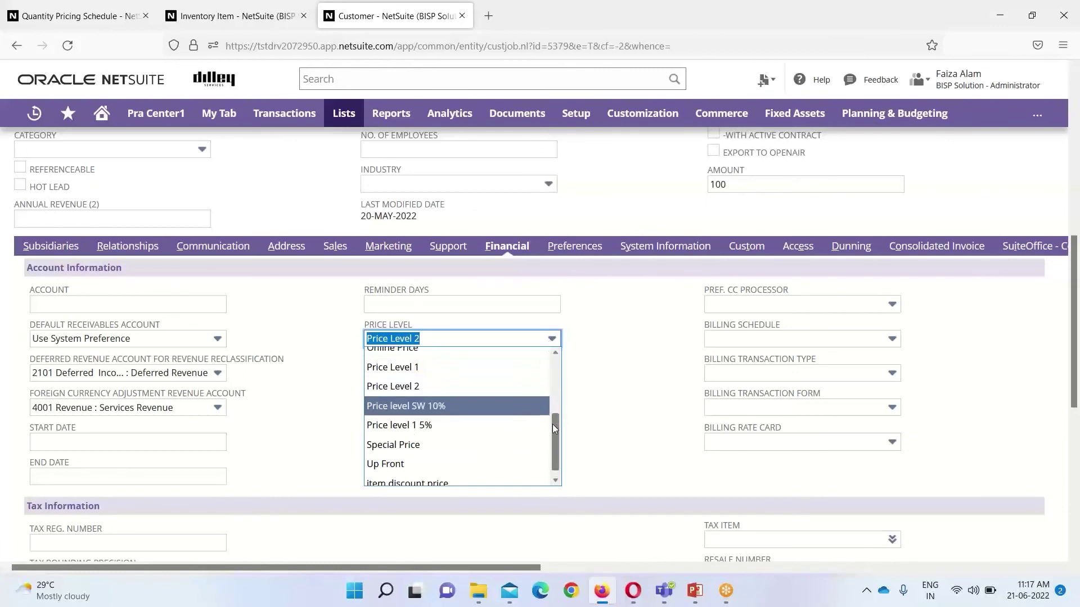
scroll(552, 424, up, 2)
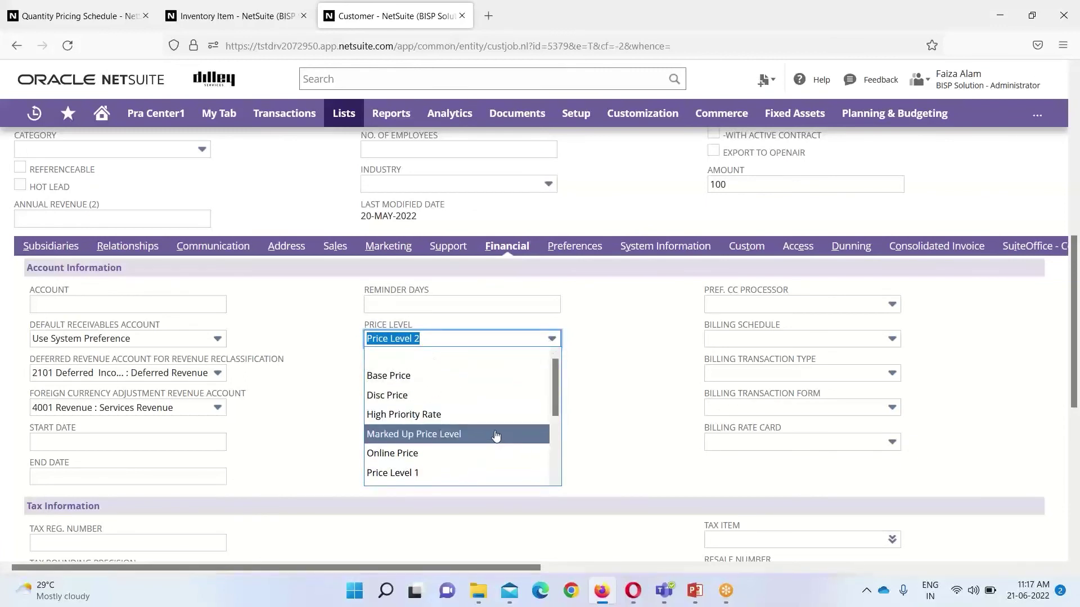
click(462, 434)
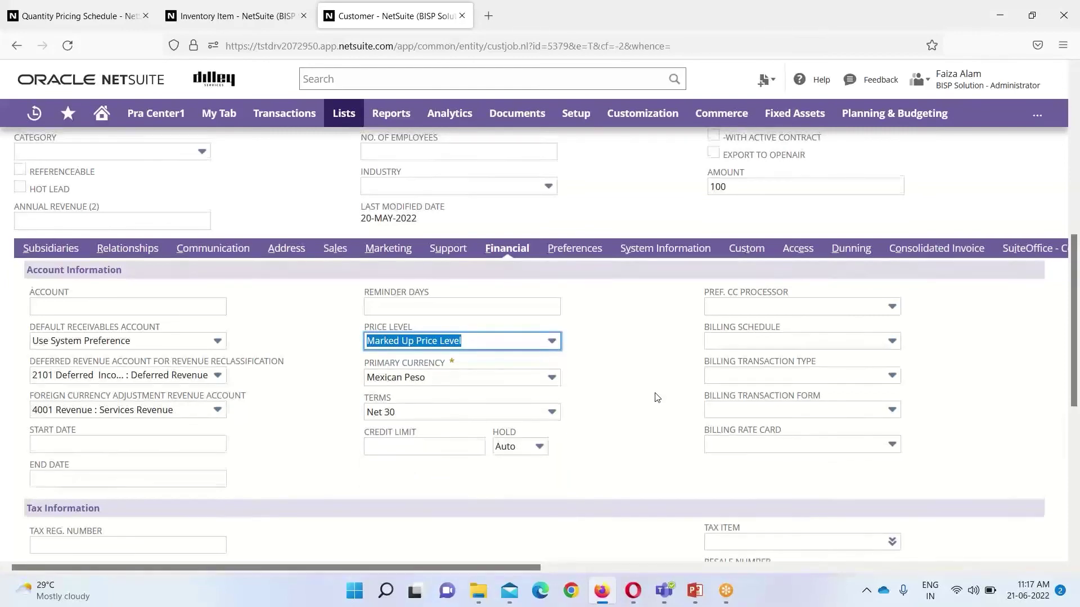
- Save the Larcen Inclusive customer record with its new price level
scroll(657, 397, up, 2)
scroll(653, 398, up, 6)
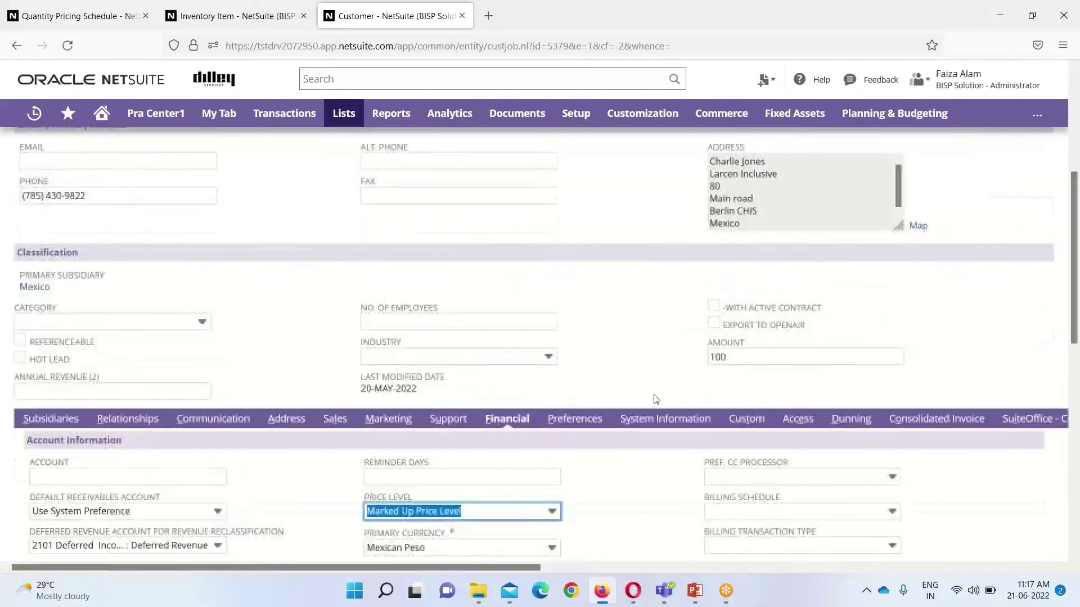
scroll(650, 405, down, 6)
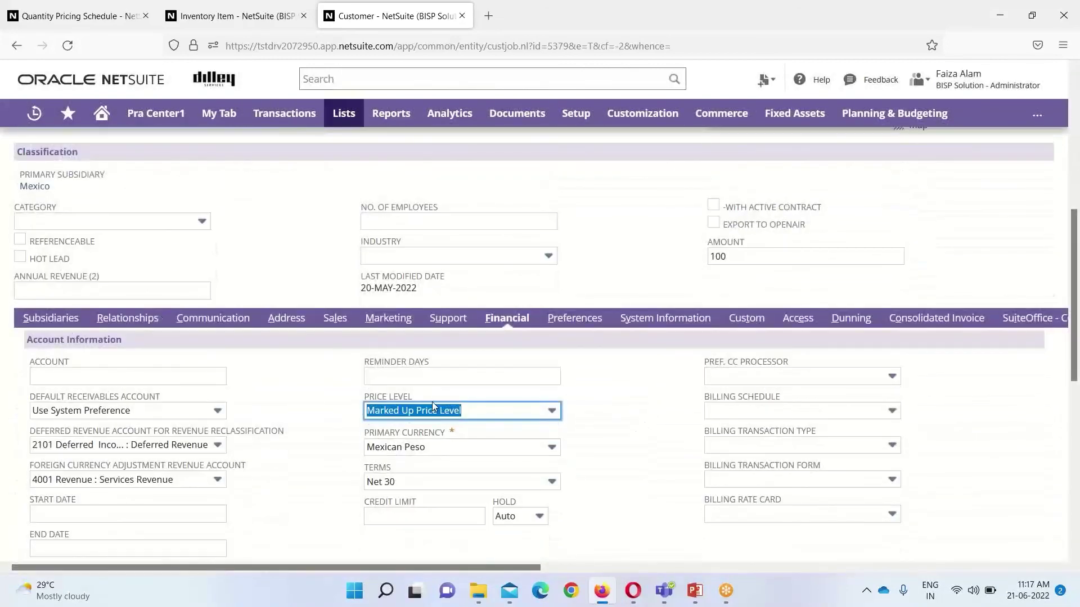
scroll(460, 426, up, 2)
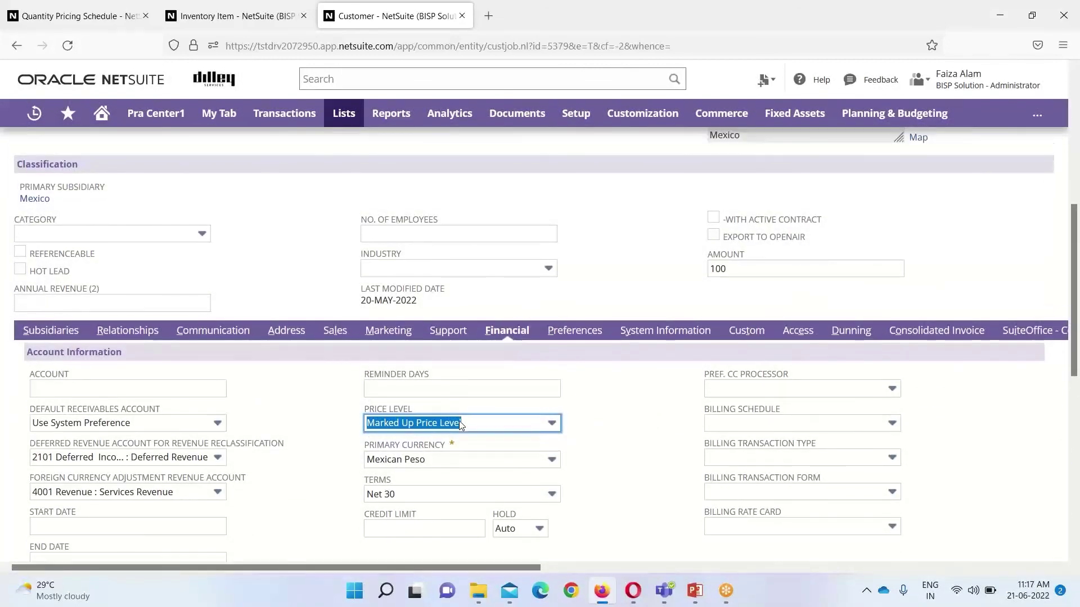
scroll(460, 427, up, 5)
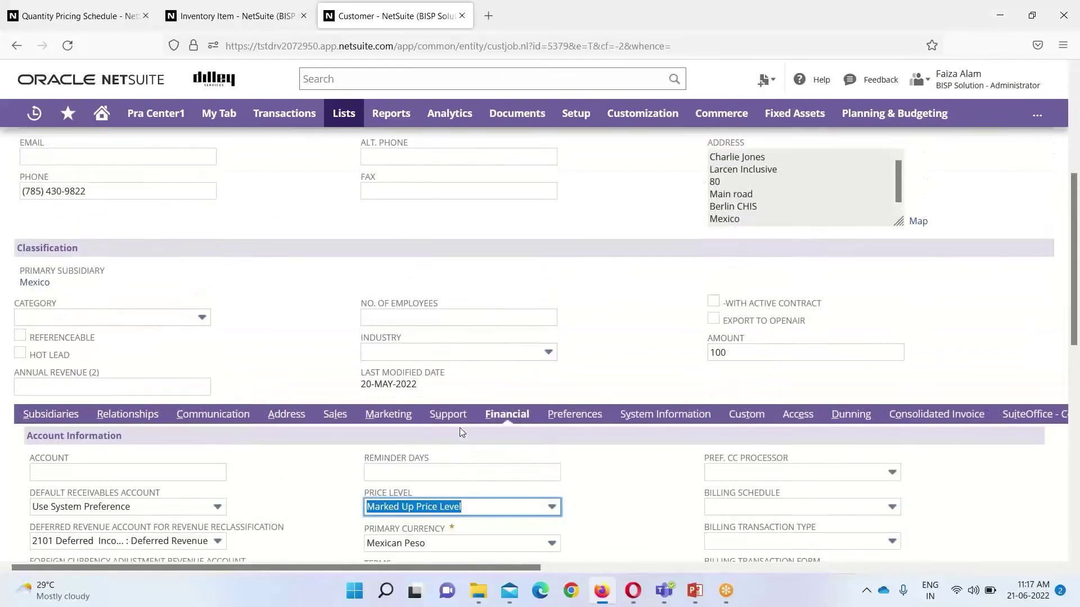
click(34, 192)
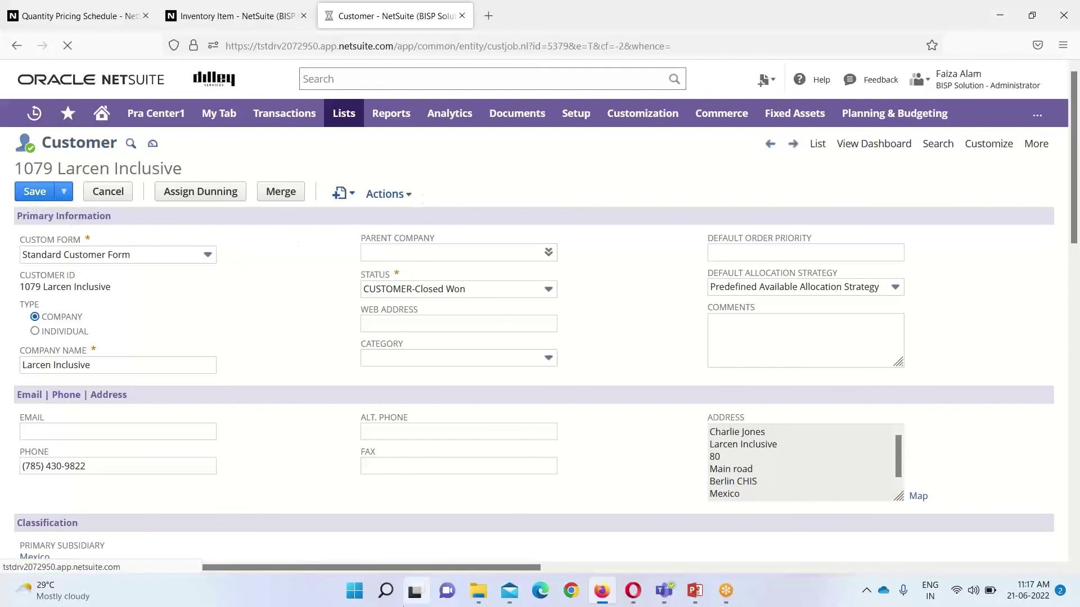
mouse_move(404, 605)
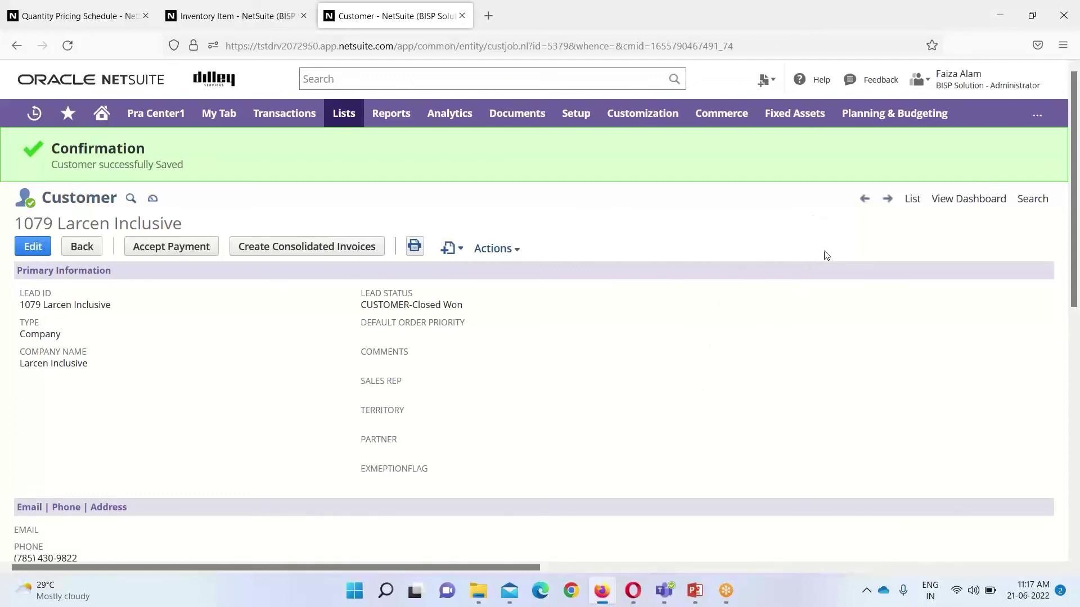
mouse_move(866, 119)
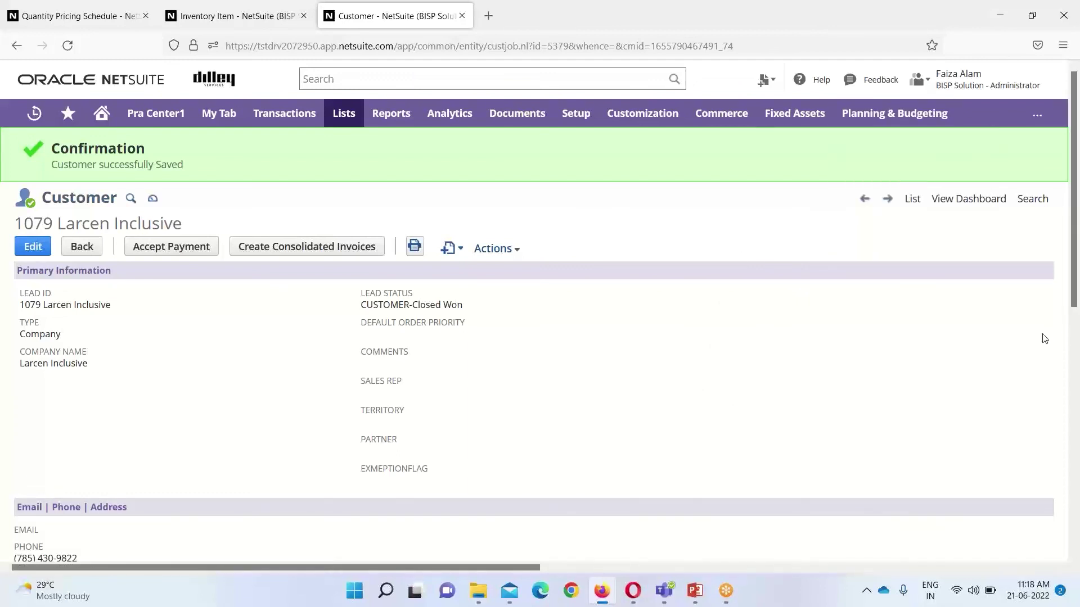